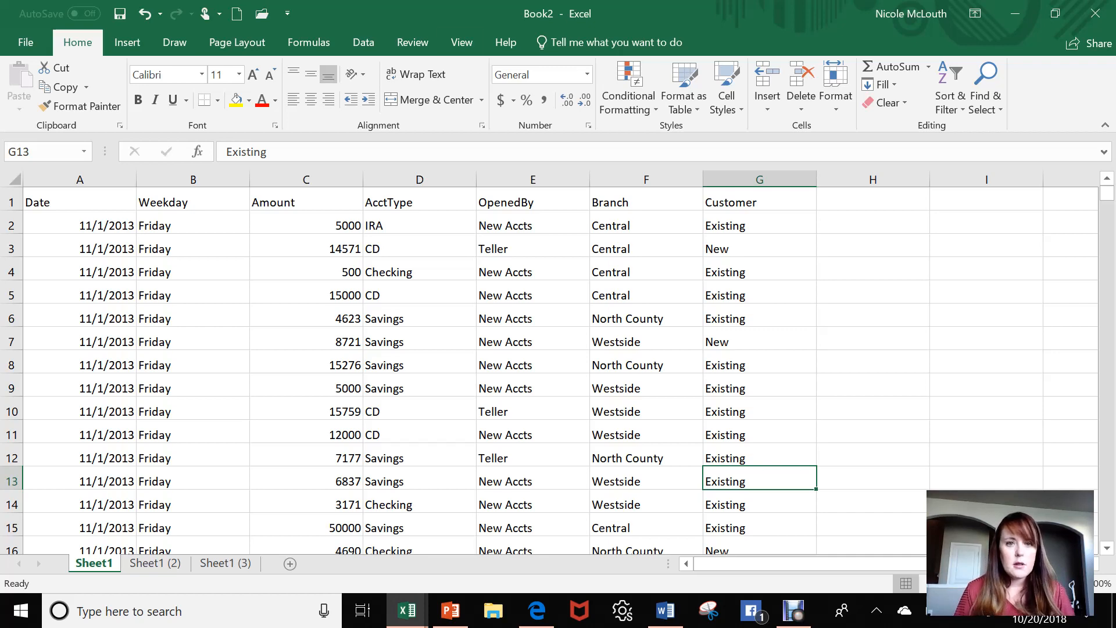
Step: Set up a new macro recording named "Download Data Clean-Up" and assign it the shortcut Ctrl+Shift+D
{"action": "left_click", "coordinate": [412, 42]}
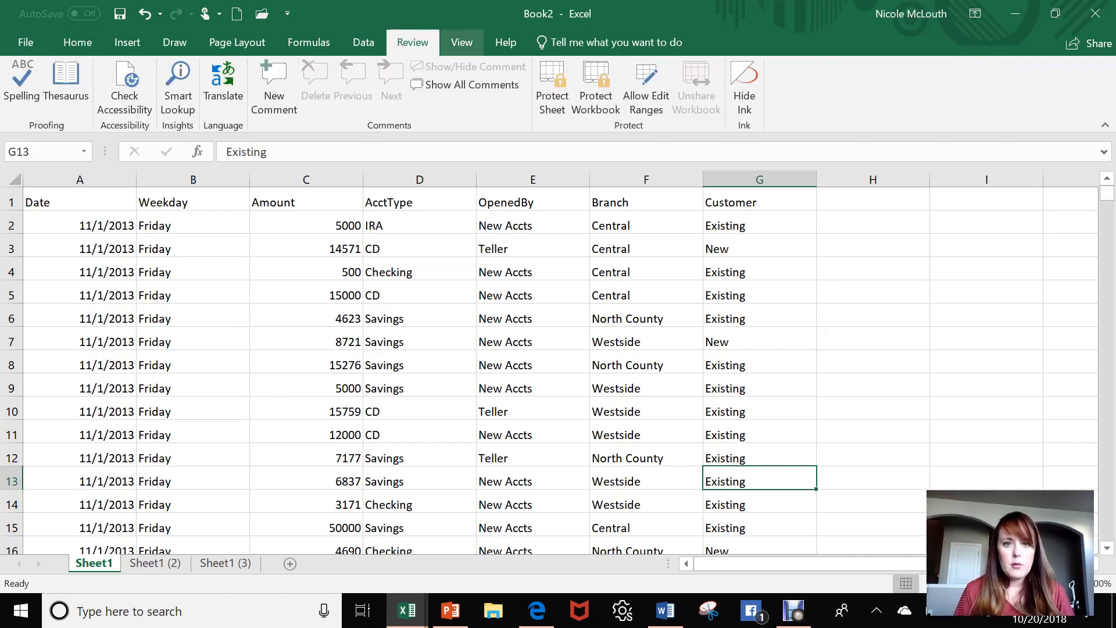
{"action": "left_click", "coordinate": [461, 43]}
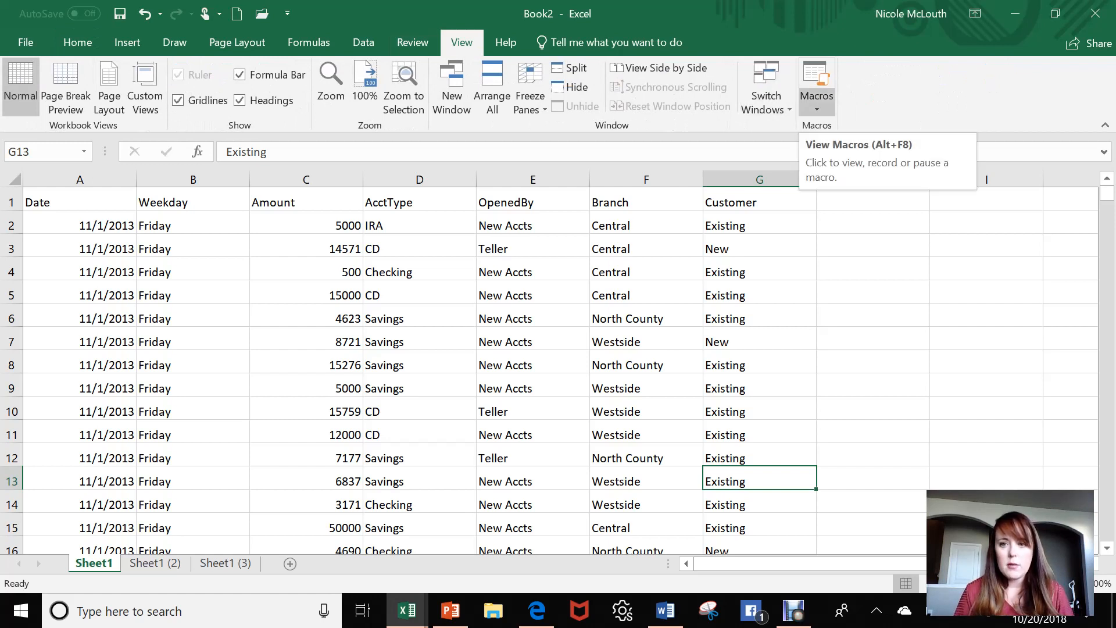
{"action": "left_click", "coordinate": [816, 104]}
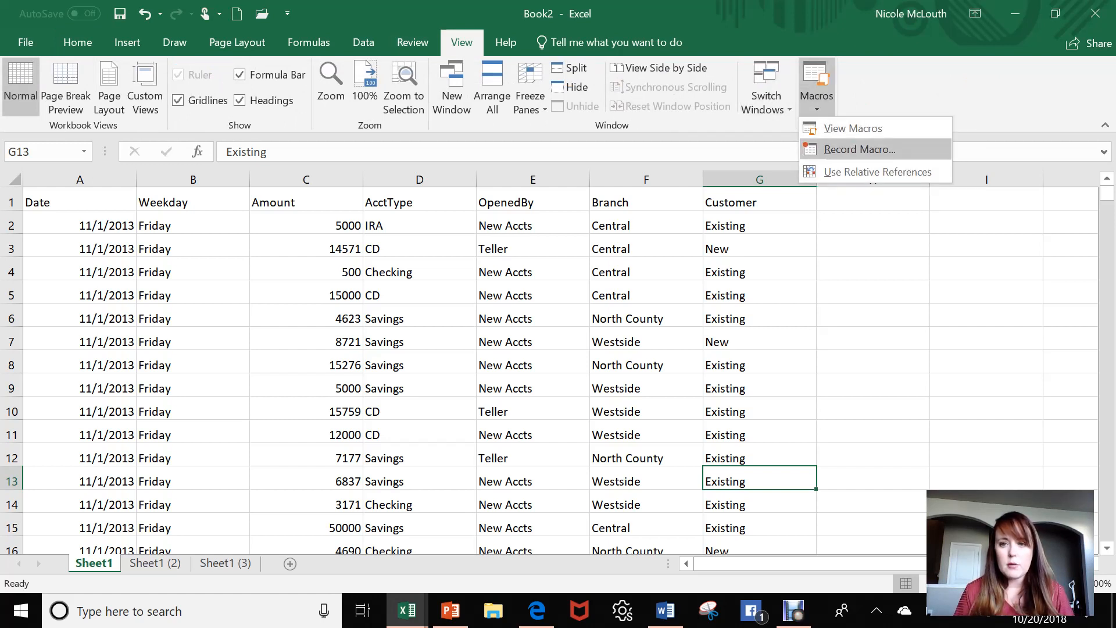
{"action": "left_click", "coordinate": [860, 150]}
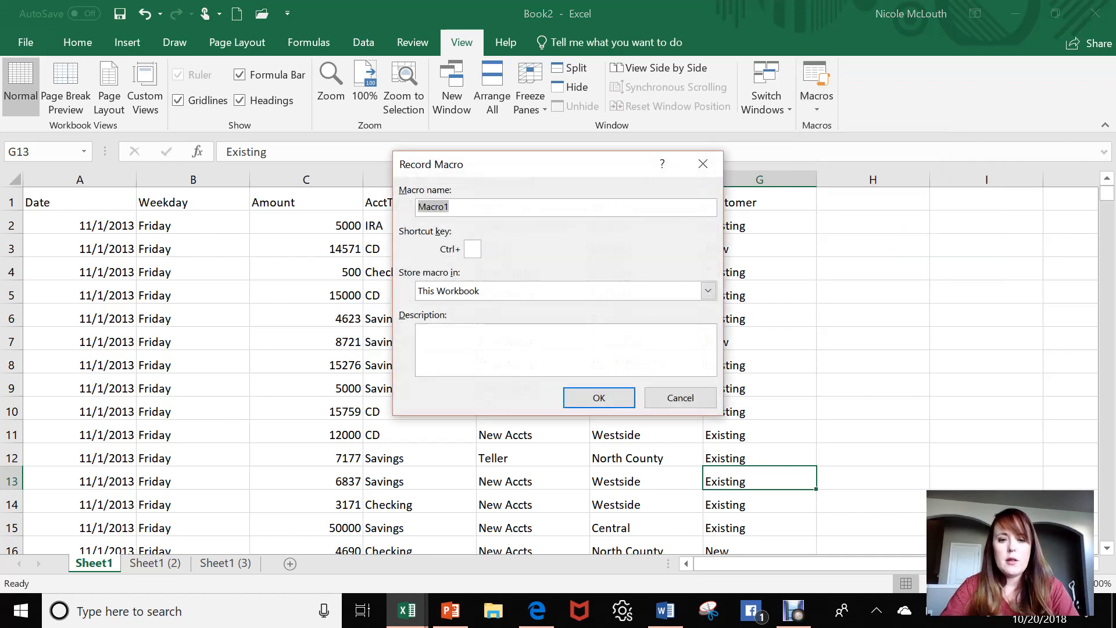
{"action": "type", "text": "Down"}
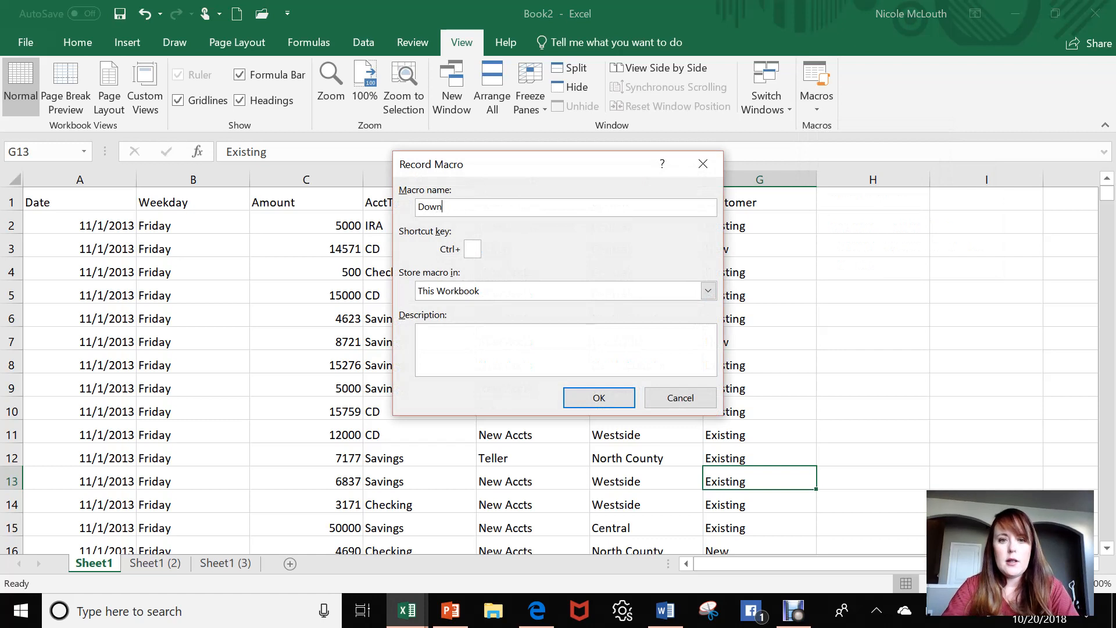
{"action": "type", "text": "load Dat"}
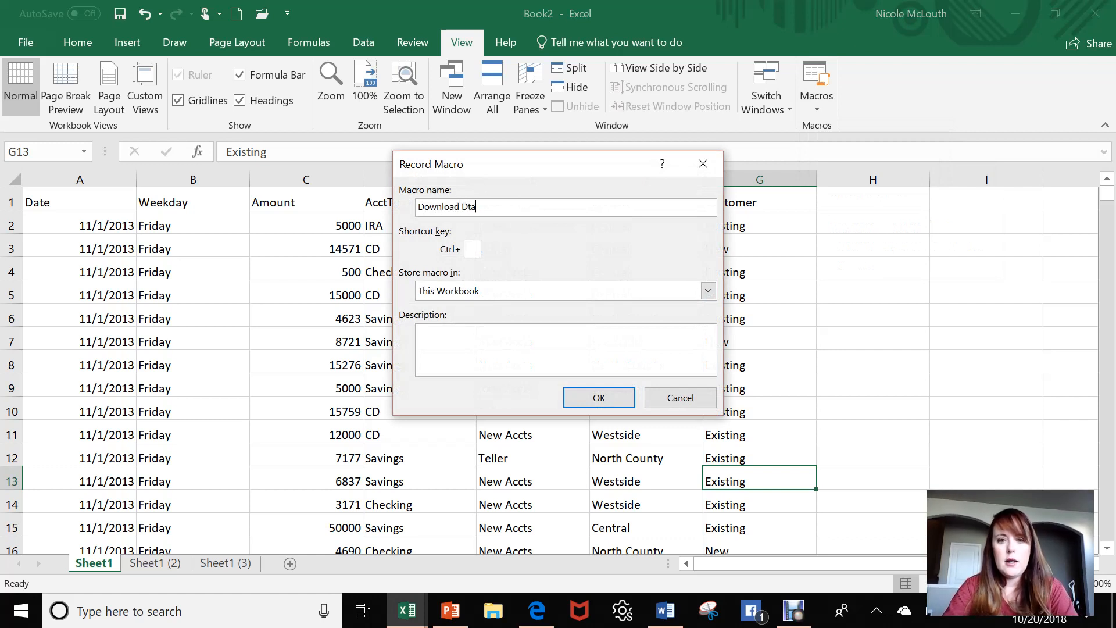
{"action": "type", "text": "a Cl"}
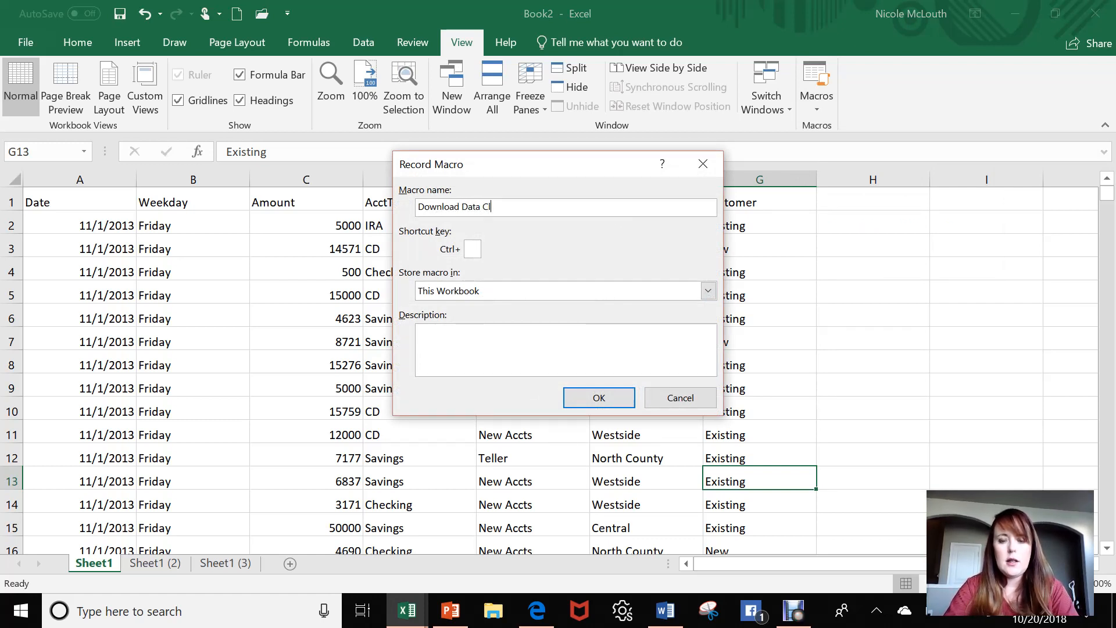
{"action": "type", "text": "ean-Up"}
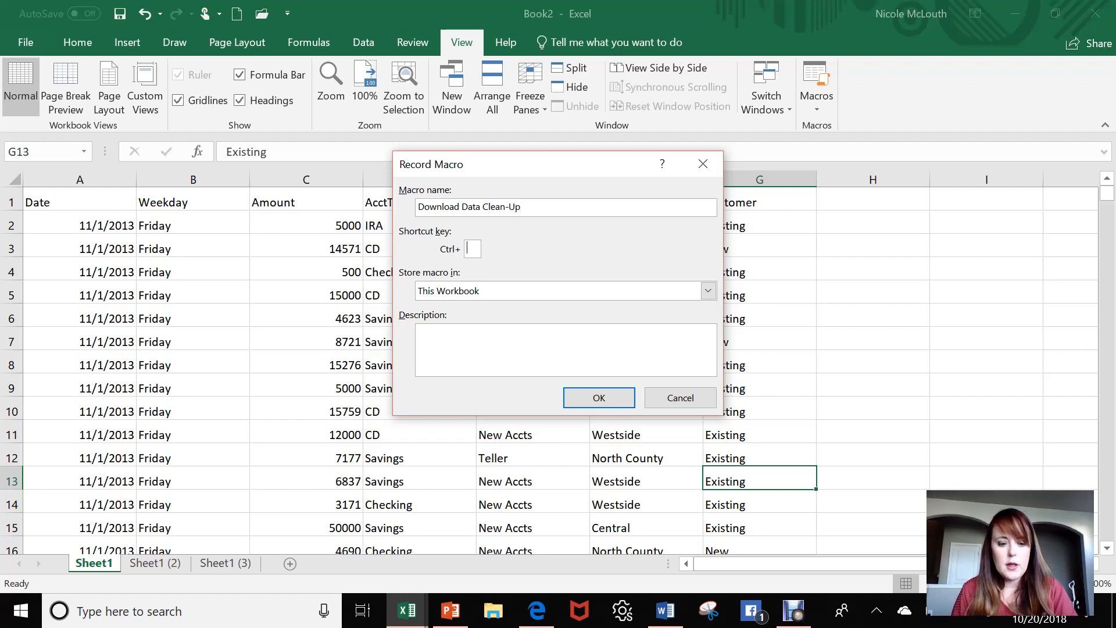
{"action": "type", "text": "D"}
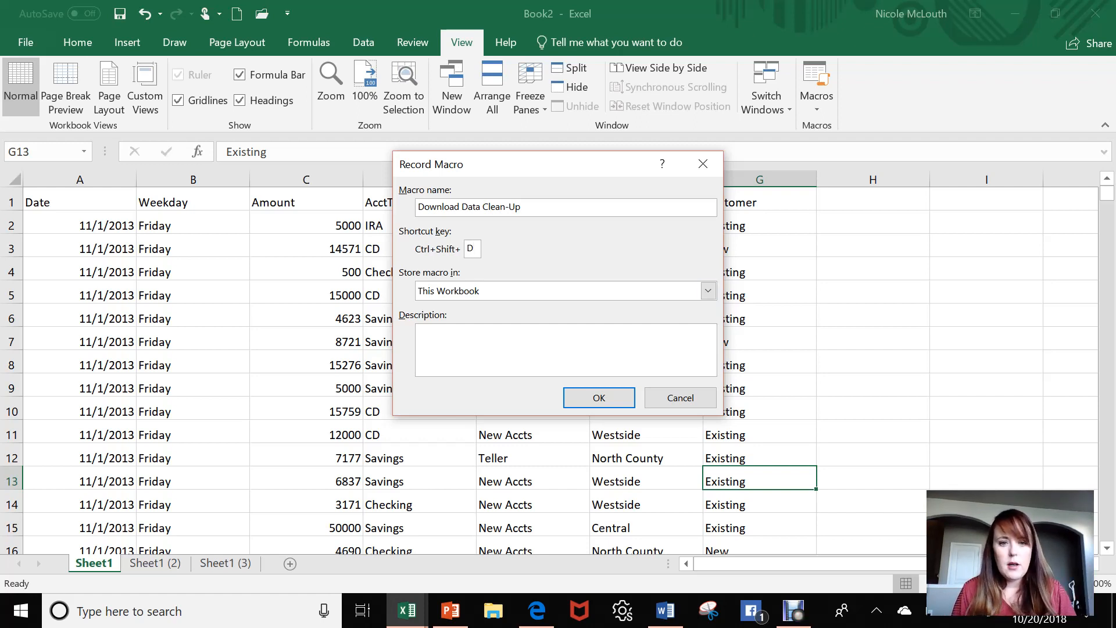
Step: Store the macro in This Workbook, describe it as "to organize data downloaded", and submit the settings
{"action": "left_click", "coordinate": [708, 291]}
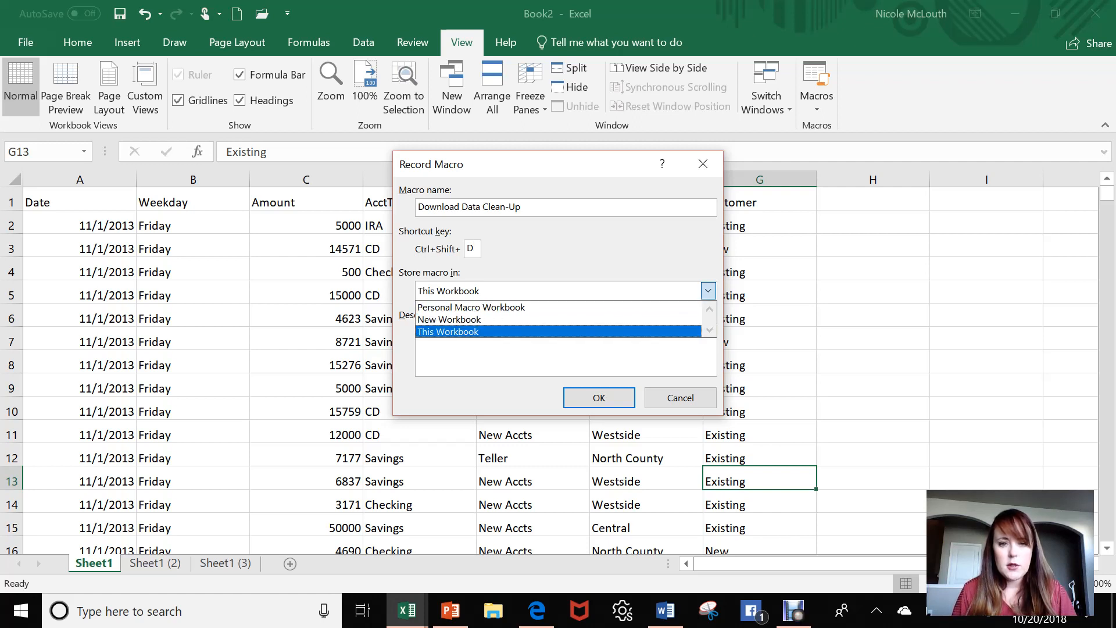
{"action": "key", "text": "Return"}
{"action": "left_click", "coordinate": [565, 350]}
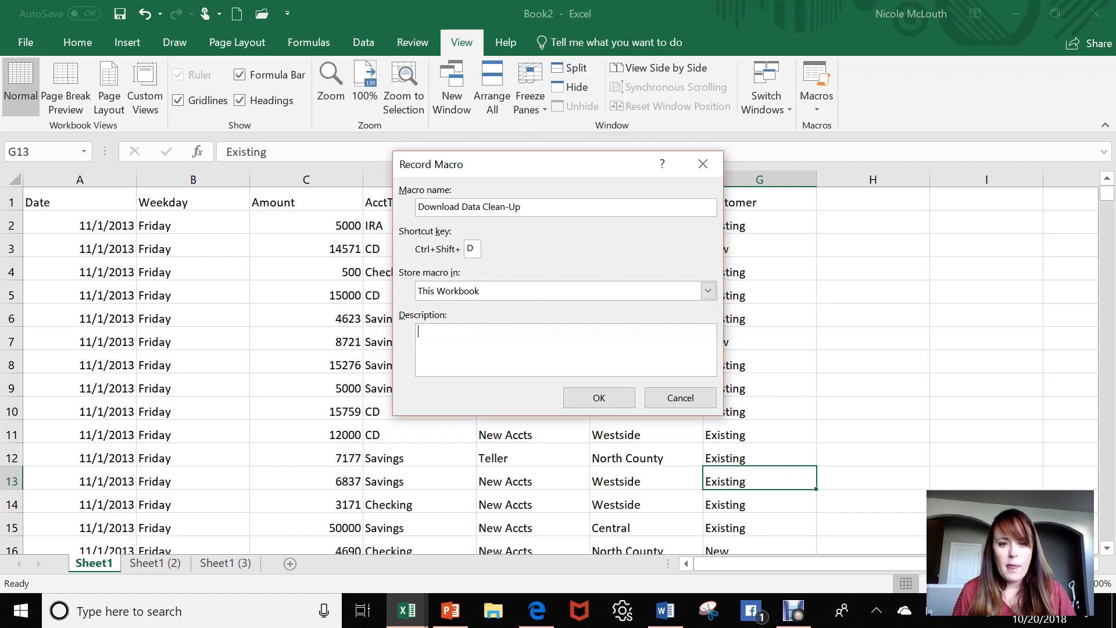
{"action": "type", "text": "to "}
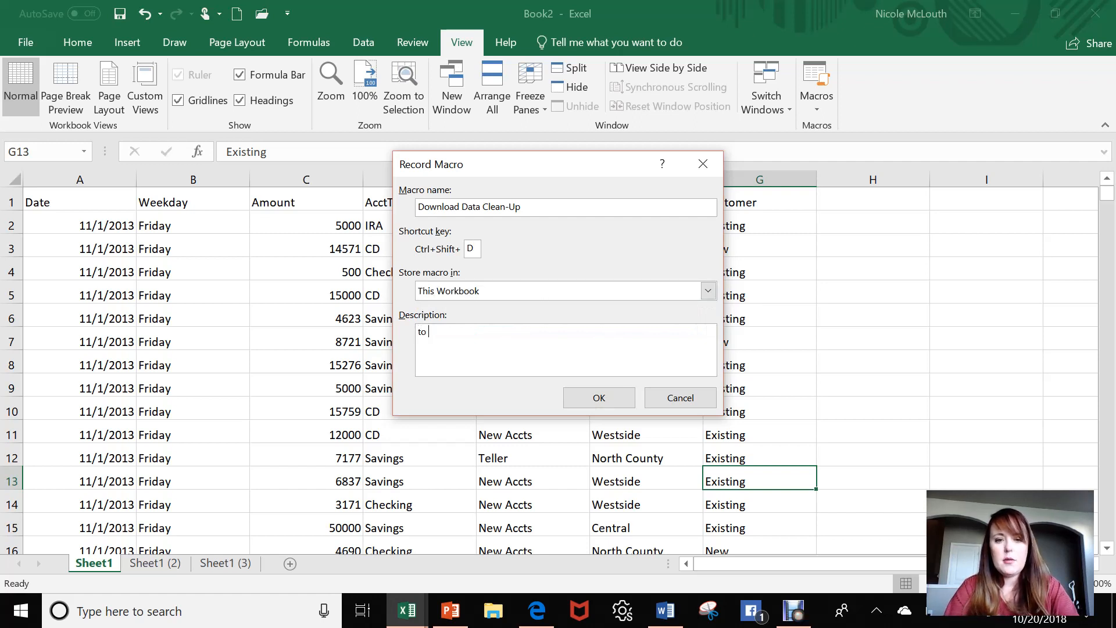
{"action": "type", "text": "organize data f"}
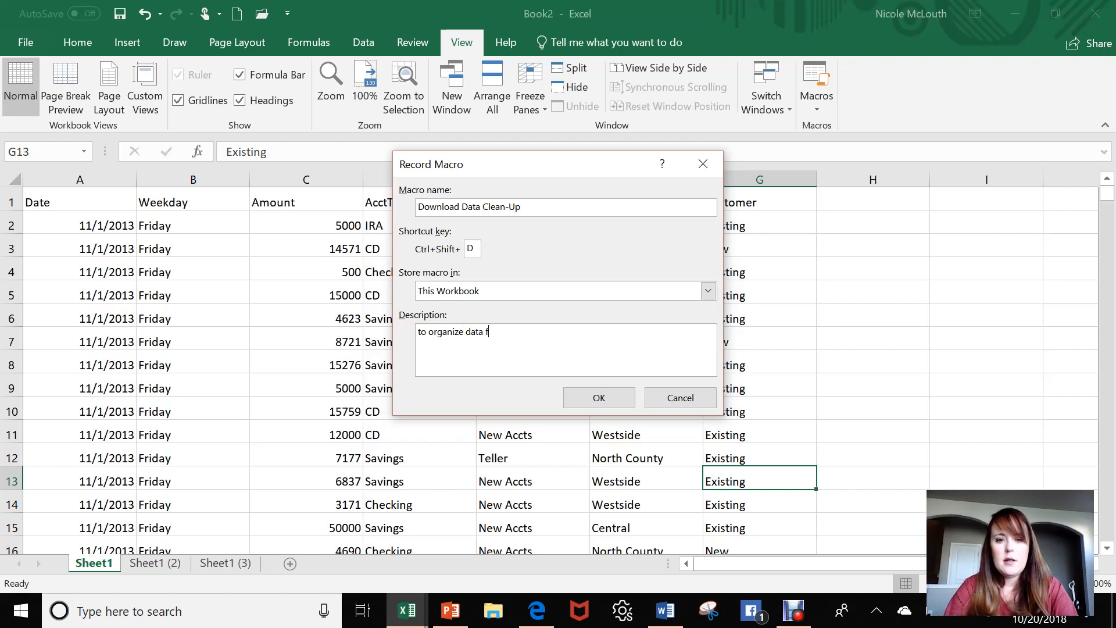
{"action": "key", "text": "BackSpace"}
{"action": "type", "text": "downloaded"}
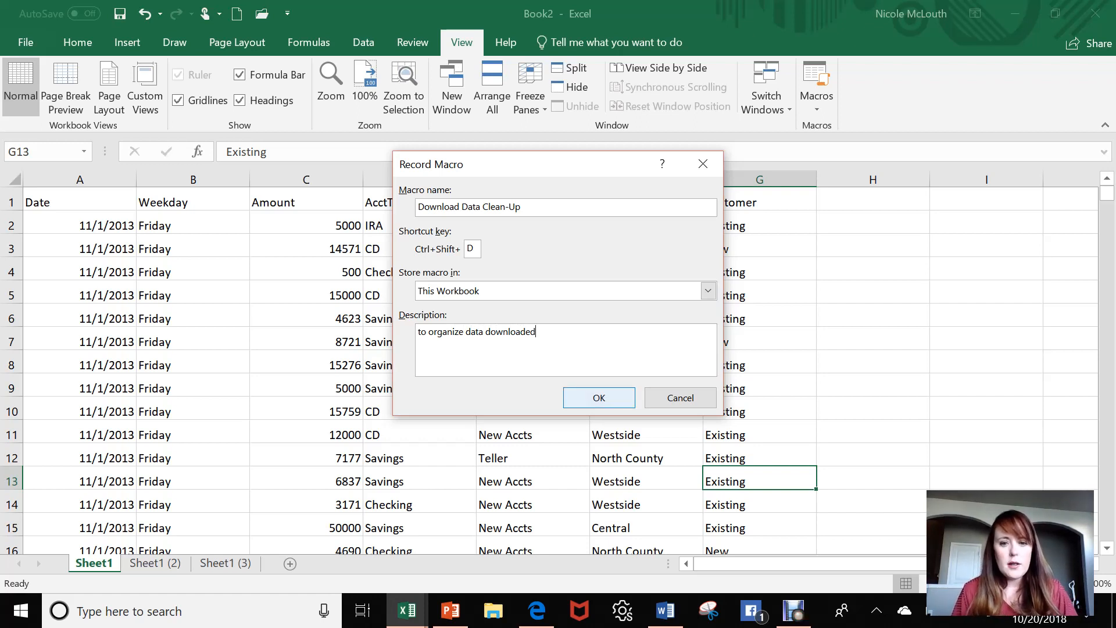
{"action": "key", "text": "Return"}
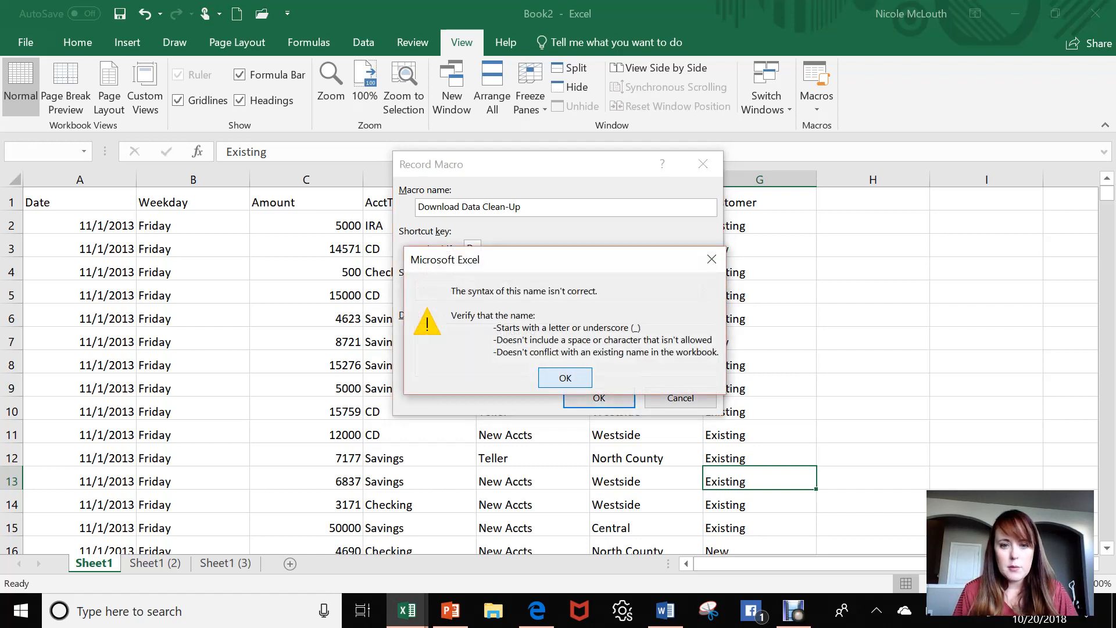
Step: Remove the hyphen and spaces so the macro name reads DownloadDataCleanUp, and start recording
{"action": "key", "text": "Return"}
{"action": "left_click", "coordinate": [509, 207]}
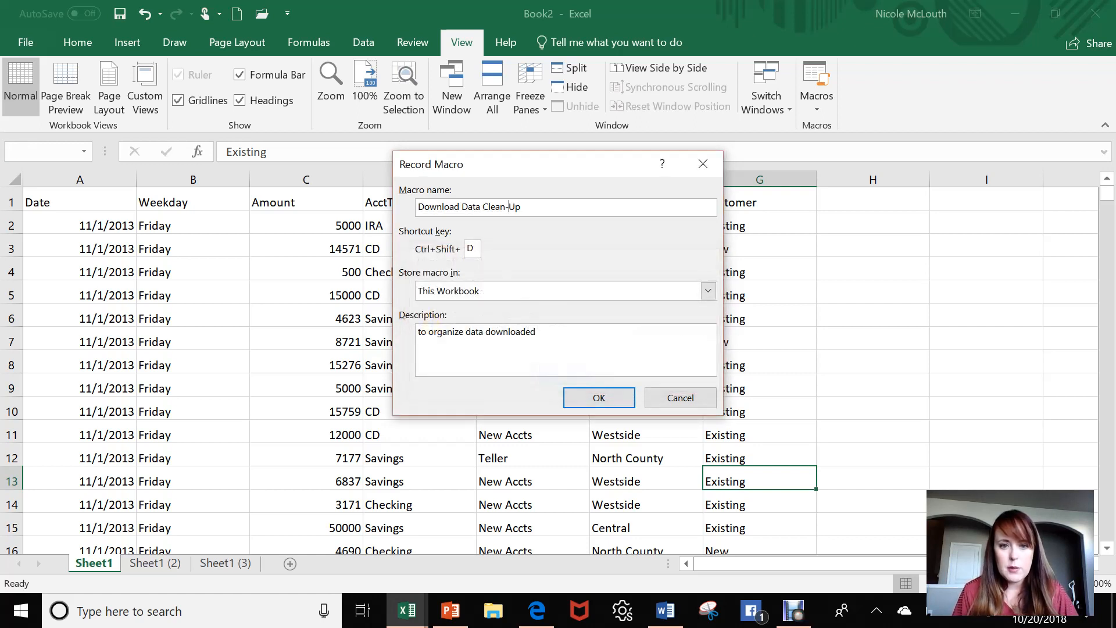
{"action": "key", "text": "BackSpace"}
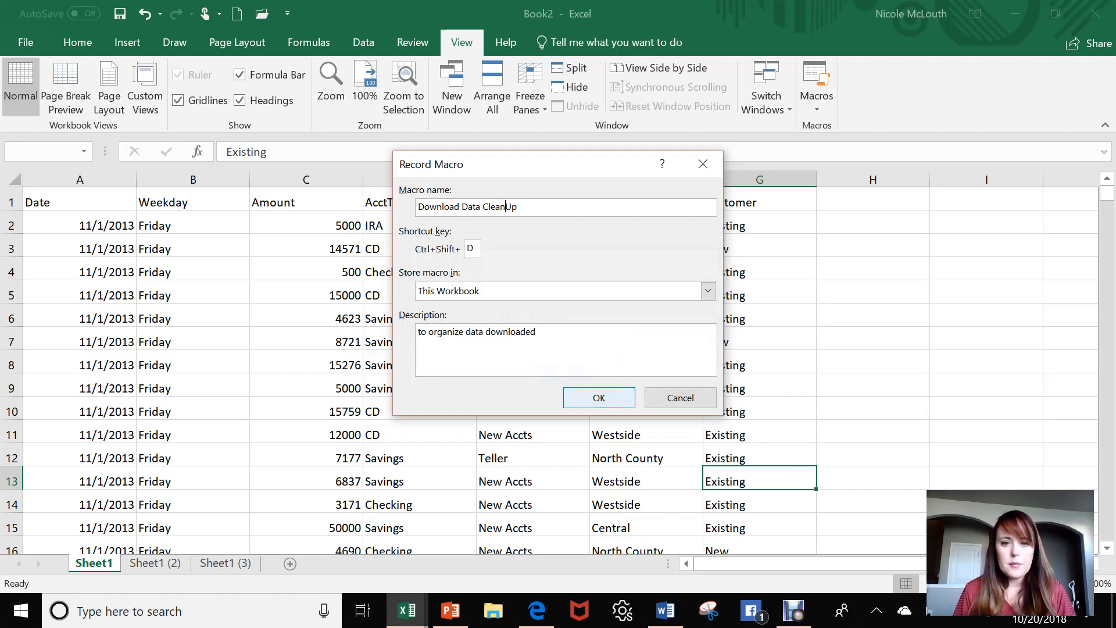
{"action": "key", "text": "Return"}
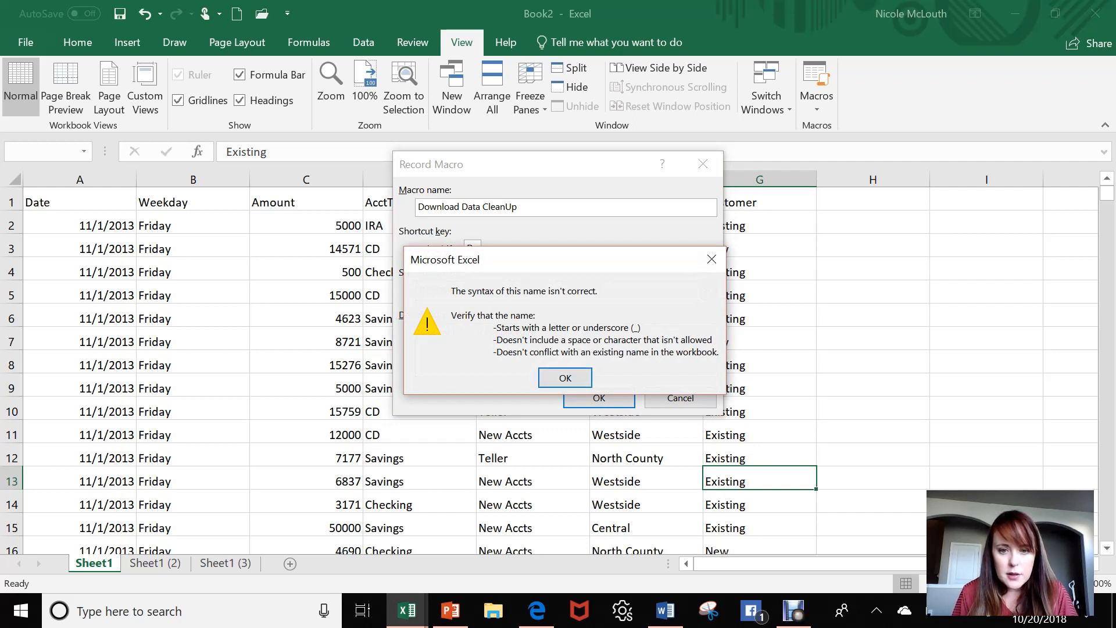
{"action": "key", "text": "Return"}
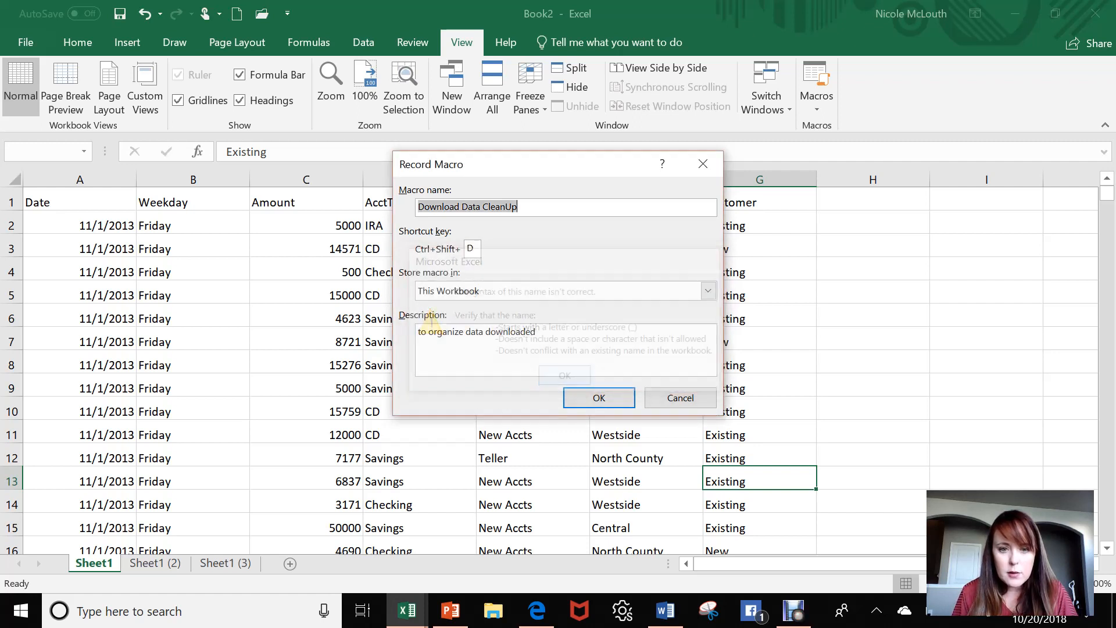
{"action": "left_click", "coordinate": [482, 207]}
{"action": "key", "text": "BackSpace"}
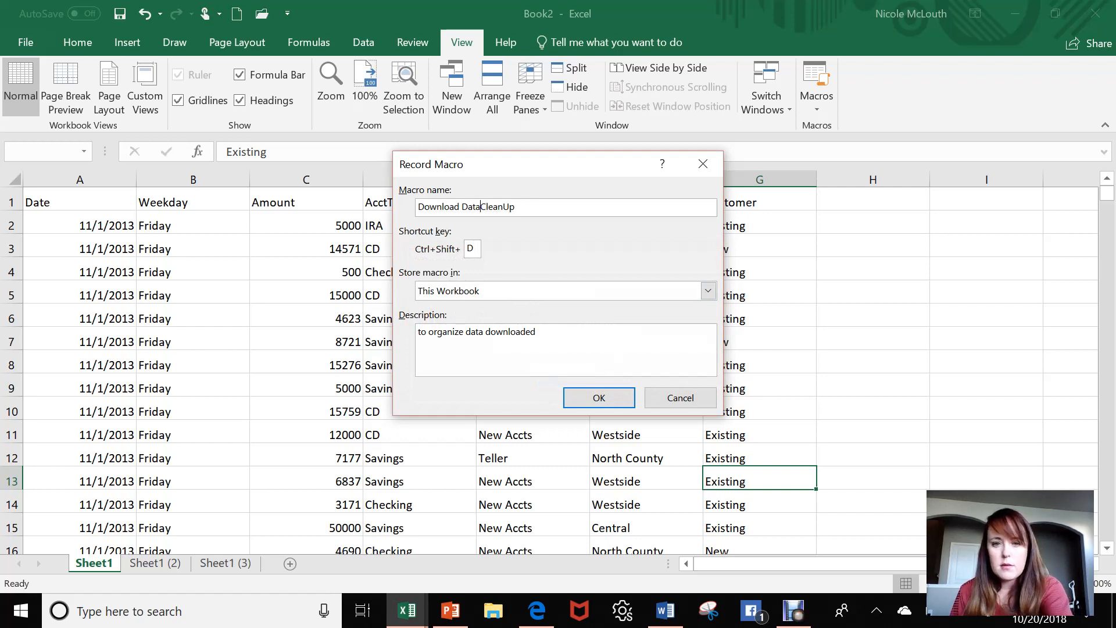
{"action": "left_click", "coordinate": [461, 207]}
{"action": "key", "text": "BackSpace"}
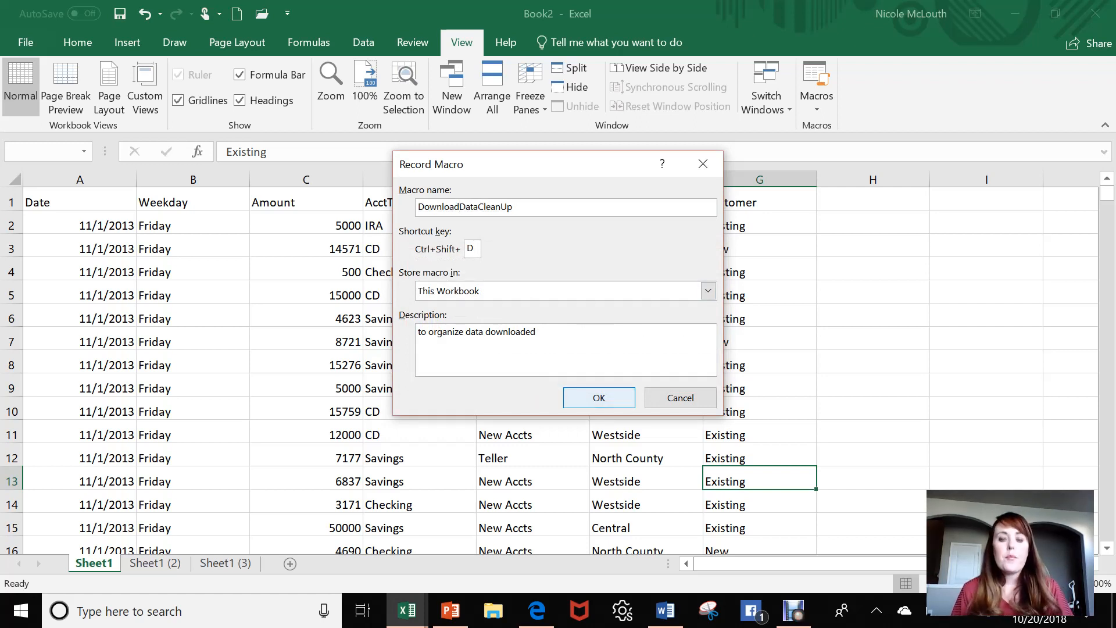
{"action": "left_click", "coordinate": [599, 398]}
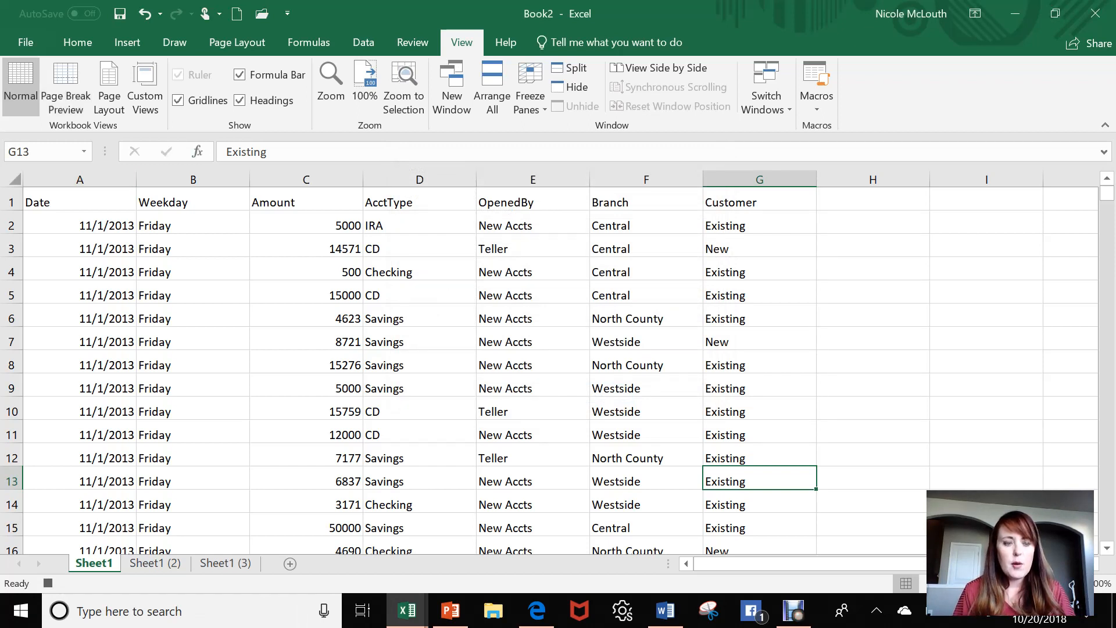
Step: Fit all columns of Sheet1 to their contents and reduce the height of all rows
{"action": "left_click", "coordinate": [13, 178]}
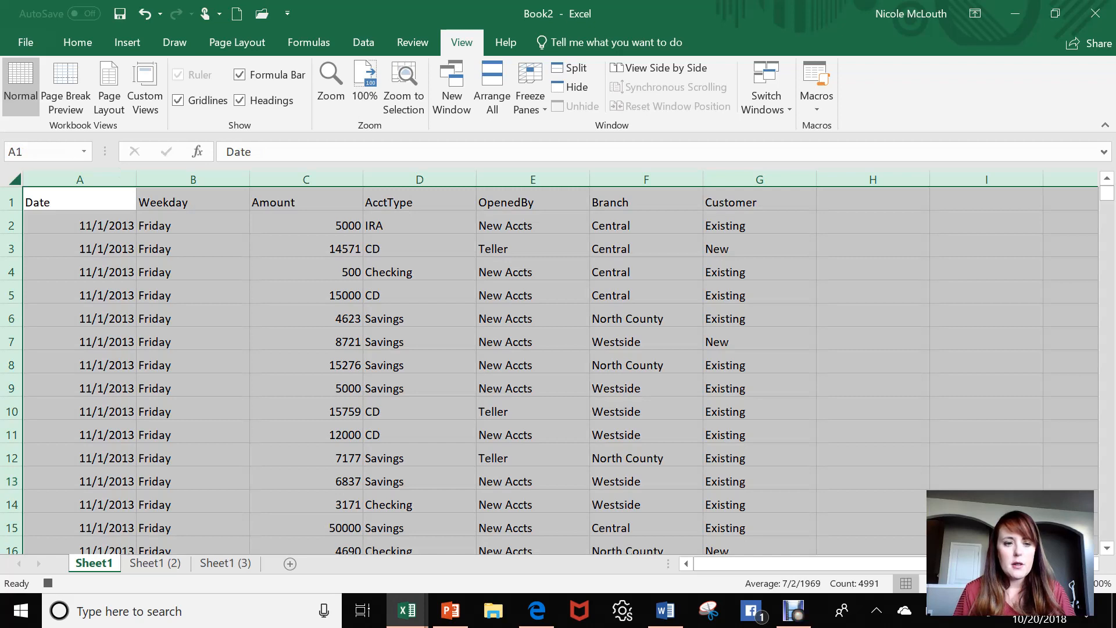
{"action": "double_click", "coordinate": [136, 179]}
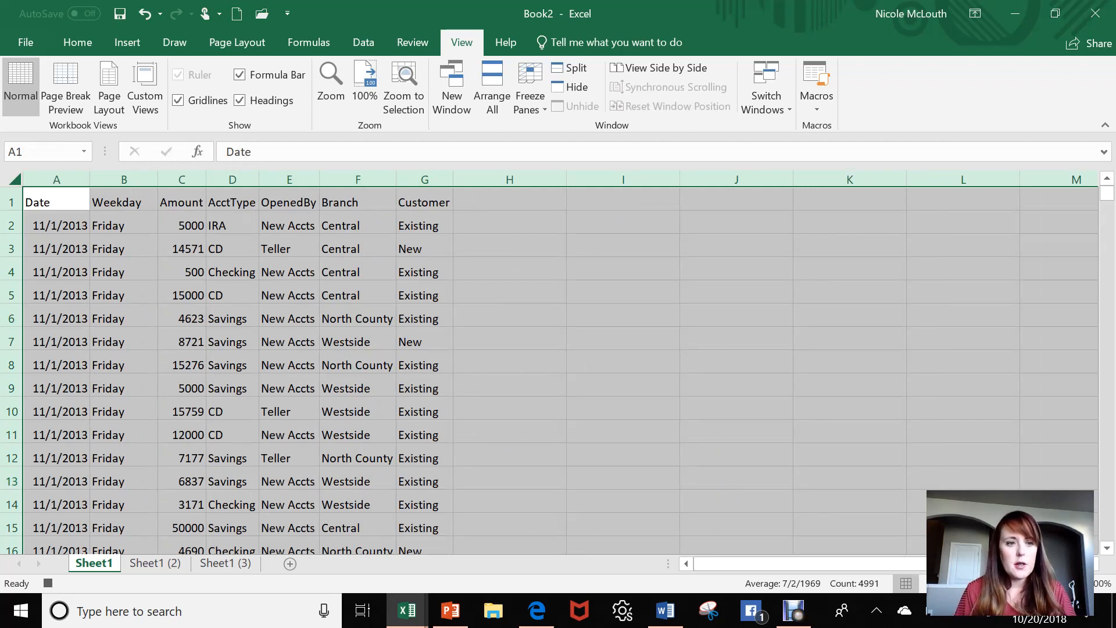
{"action": "left_click_drag", "start_coordinate": [12, 214], "coordinate": [12, 205]}
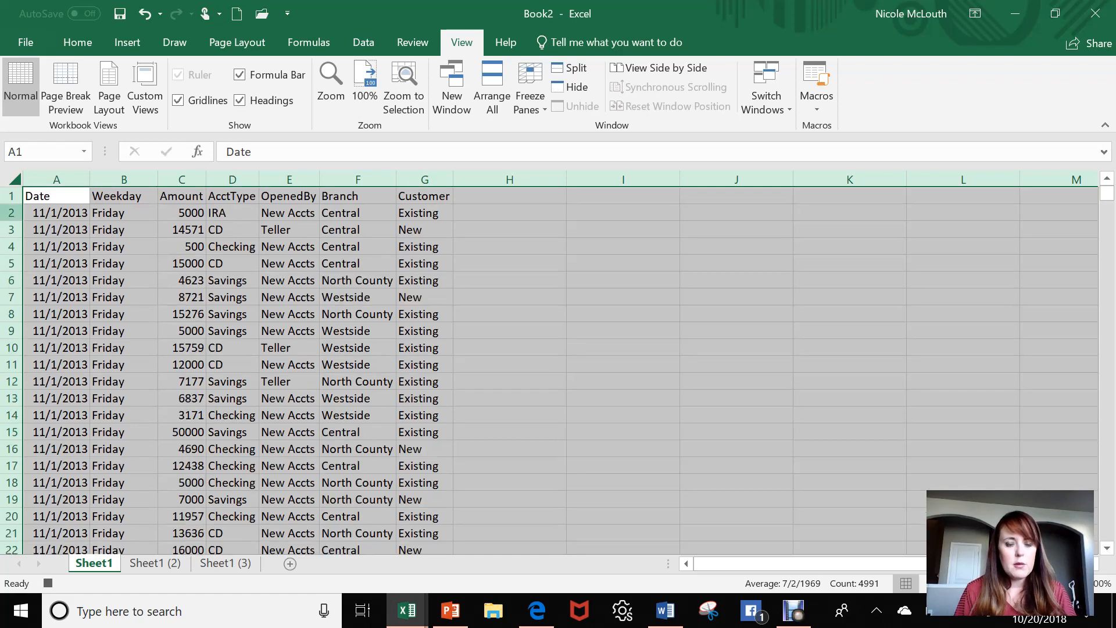
{"action": "left_click", "coordinate": [232, 213]}
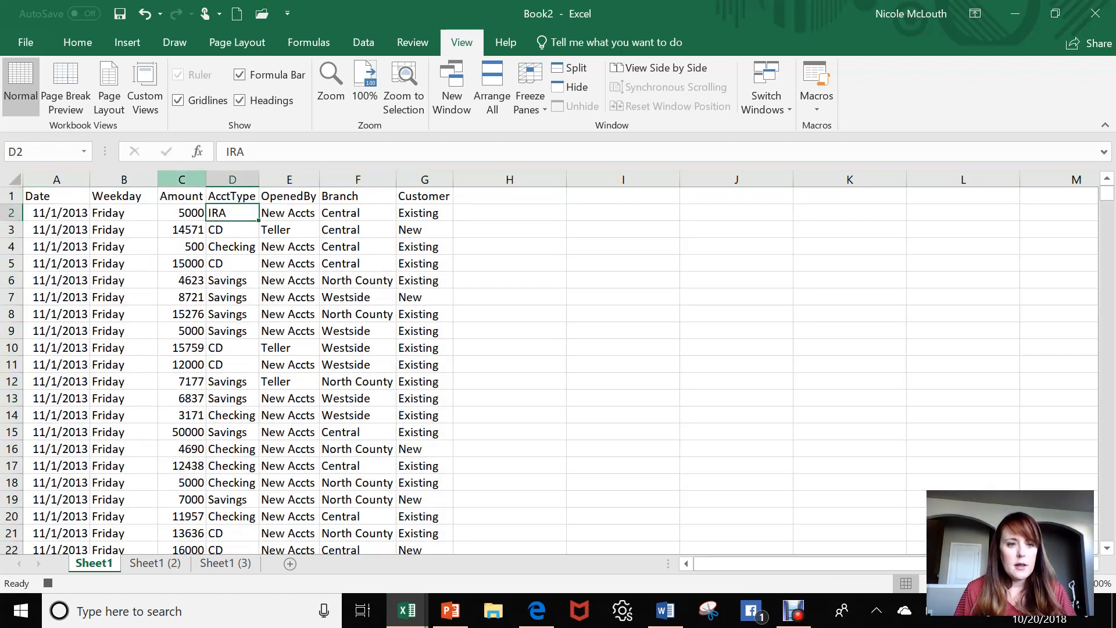
Step: Apply the comma number style to the whole Amount column
{"action": "left_click", "coordinate": [182, 179]}
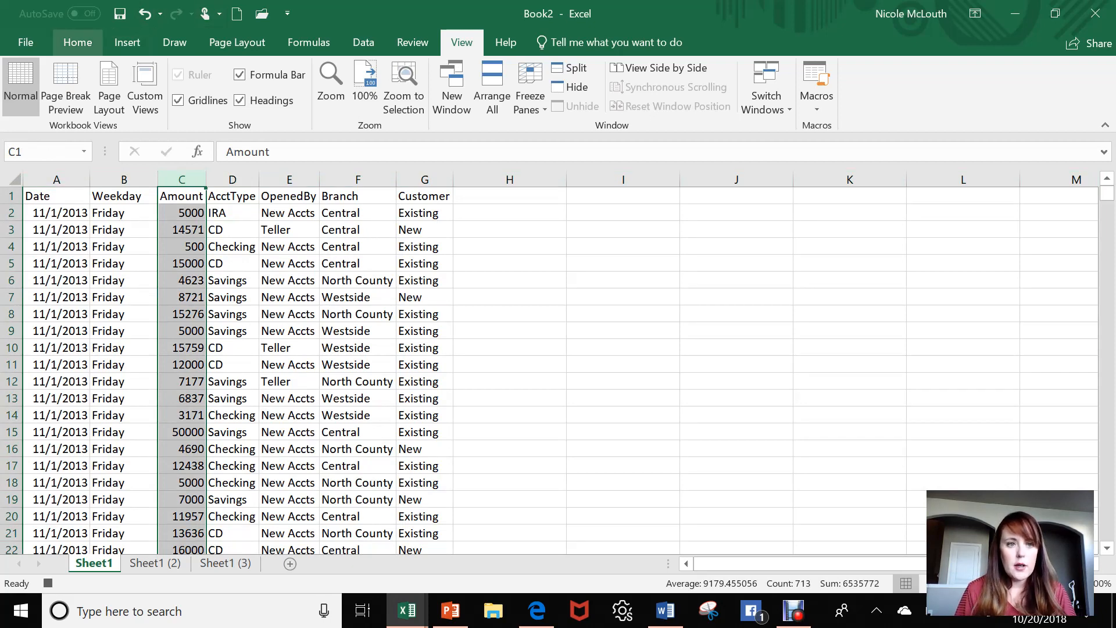
{"action": "left_click", "coordinate": [77, 42]}
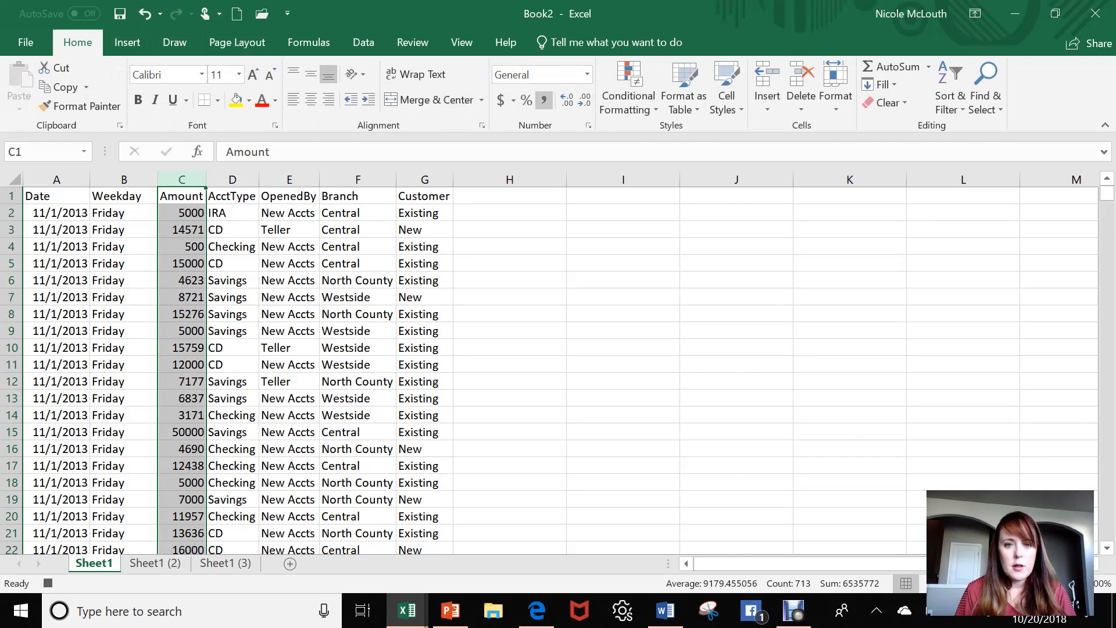
{"action": "left_click", "coordinate": [544, 100]}
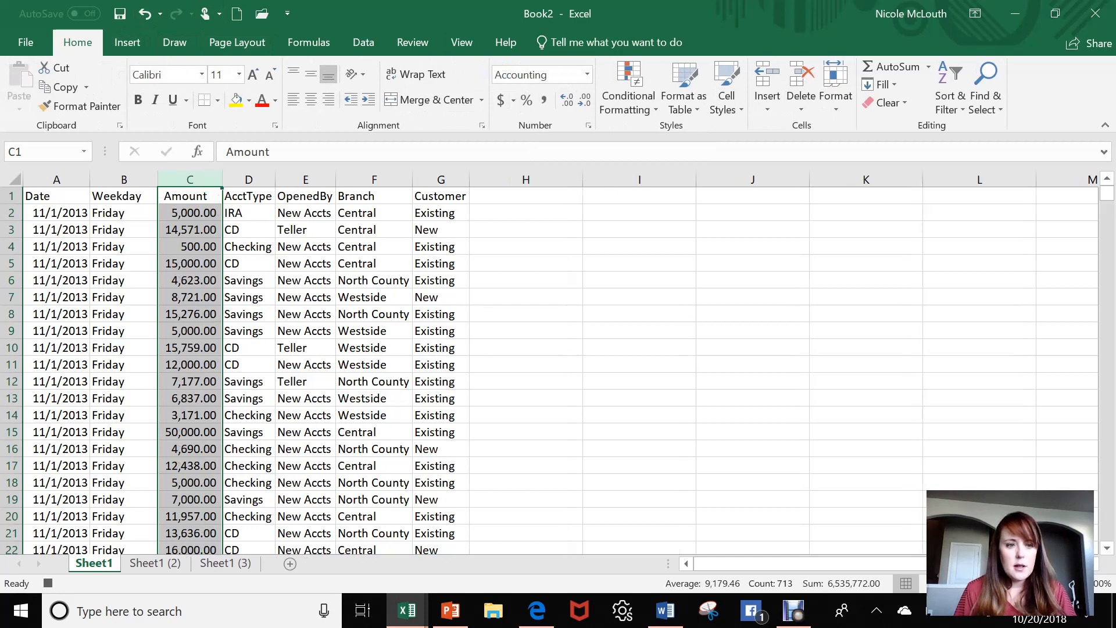
Step: Format the whole Date column as Long Date
{"action": "left_click", "coordinate": [56, 179]}
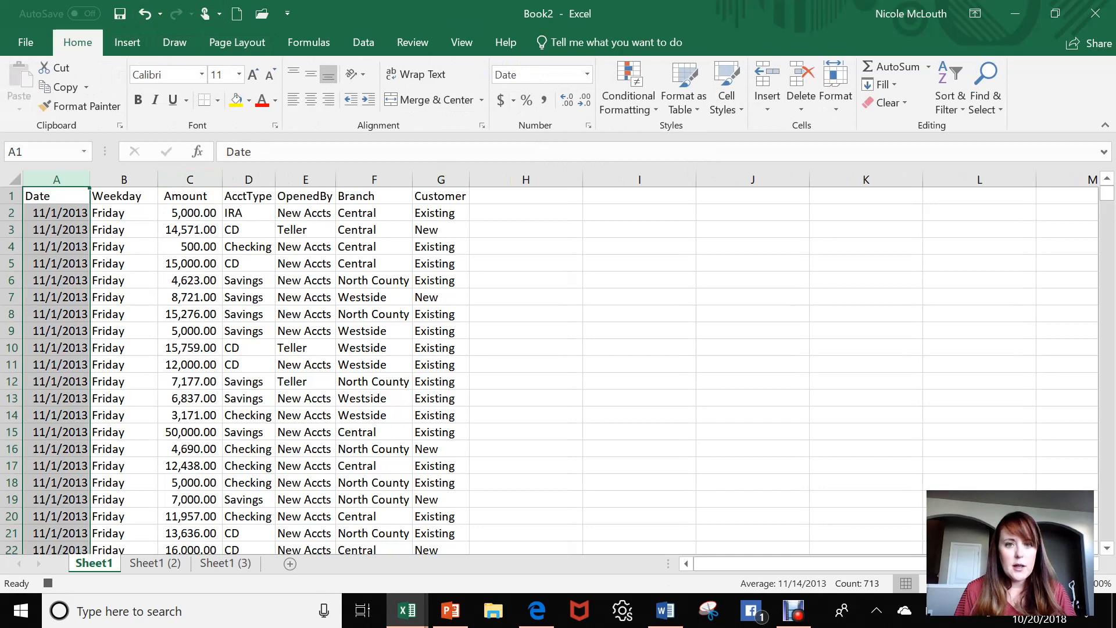
{"action": "left_click", "coordinate": [587, 74]}
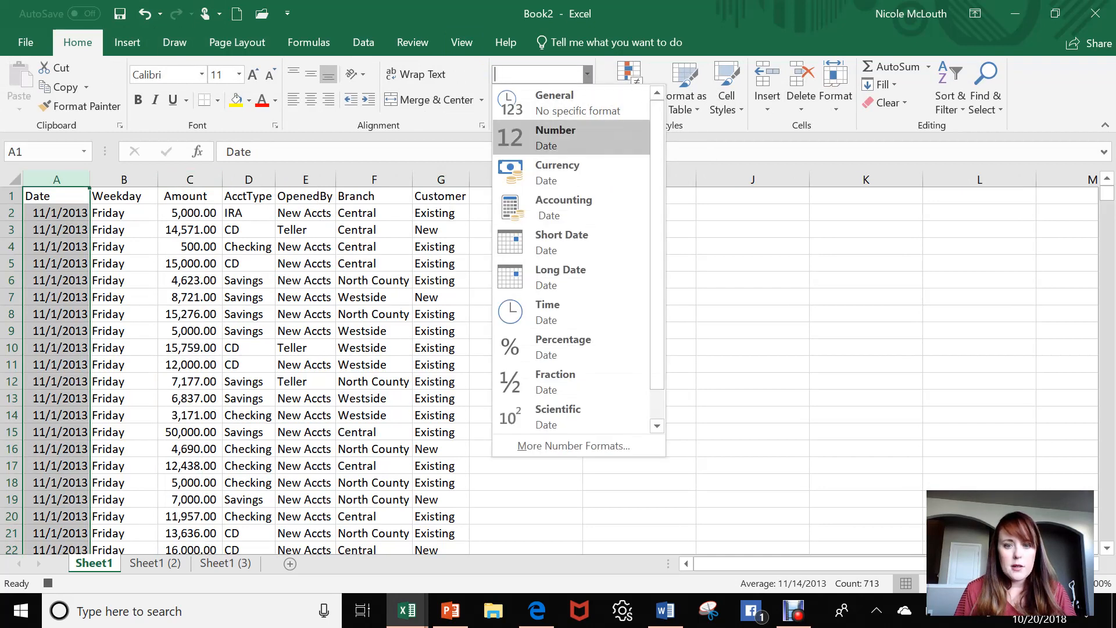
{"action": "left_click", "coordinate": [560, 277]}
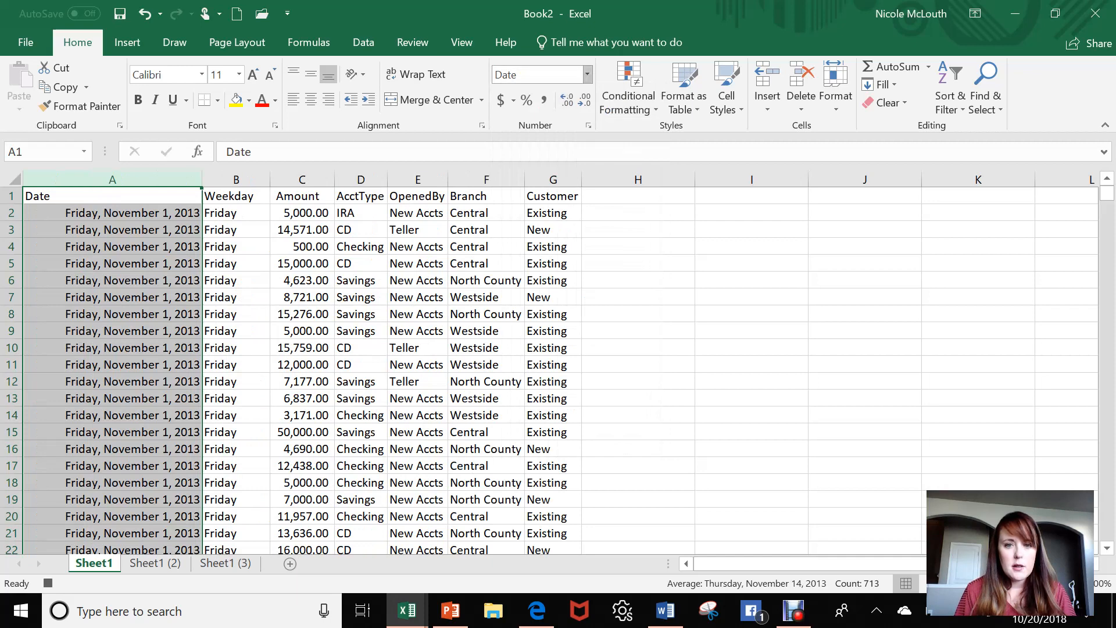
Step: Set the Date column's format to Short Date and fit the column width to its contents
{"action": "left_click", "coordinate": [587, 74]}
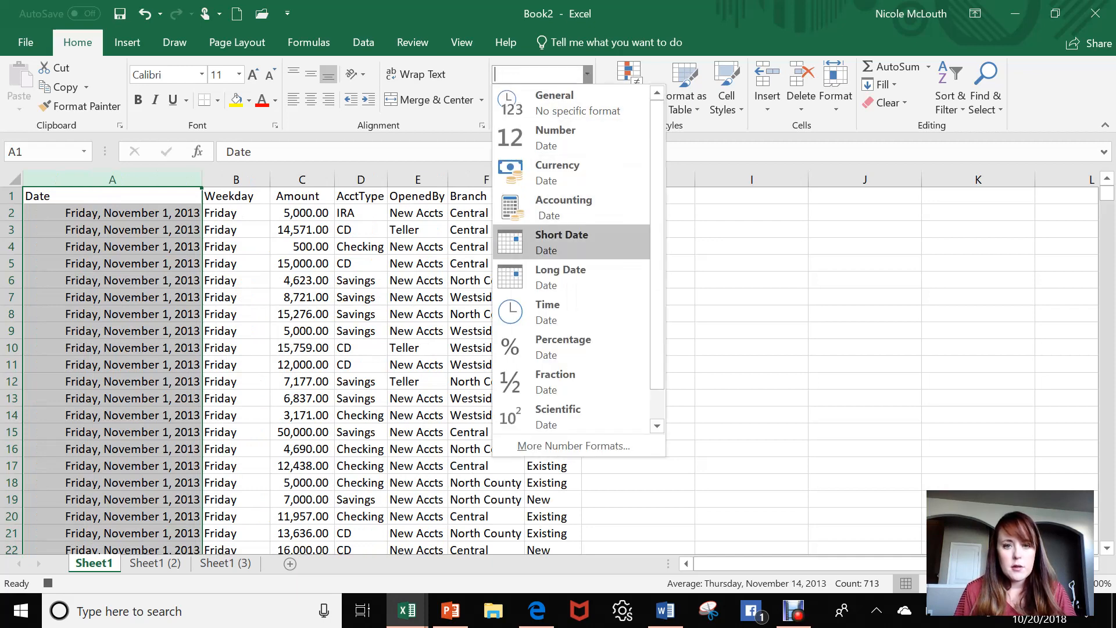
{"action": "left_click", "coordinate": [571, 242]}
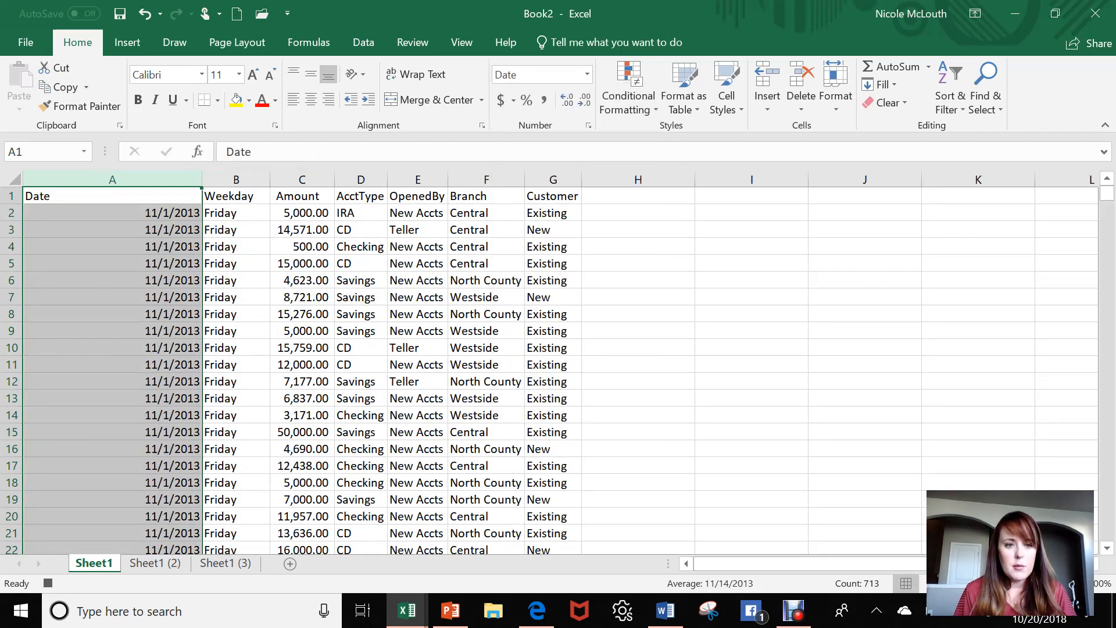
{"action": "double_click", "coordinate": [202, 179]}
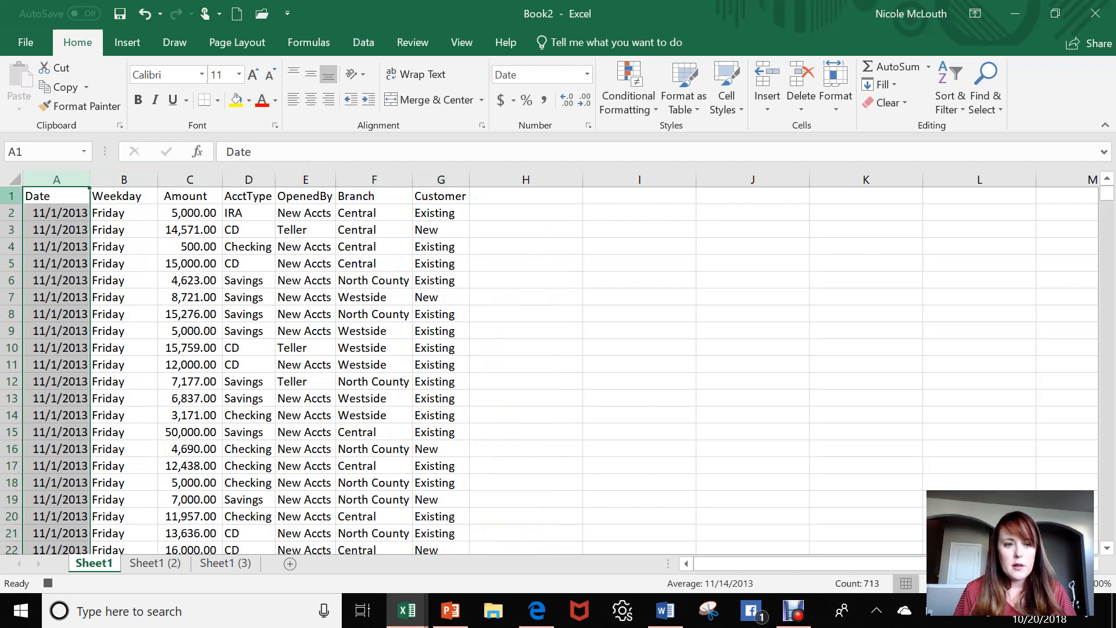
Step: Bold the column headers in A1:G1 and turn on filtering for the data
{"action": "left_click_drag", "start_coordinate": [56, 196], "coordinate": [441, 196]}
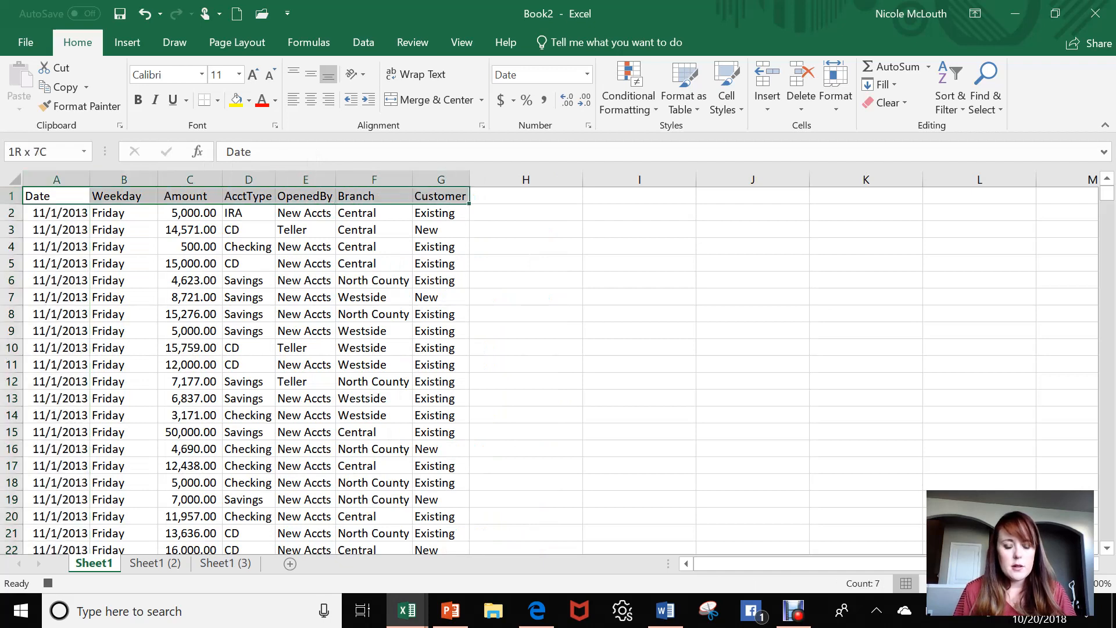
{"action": "key", "text": "ctrl+b"}
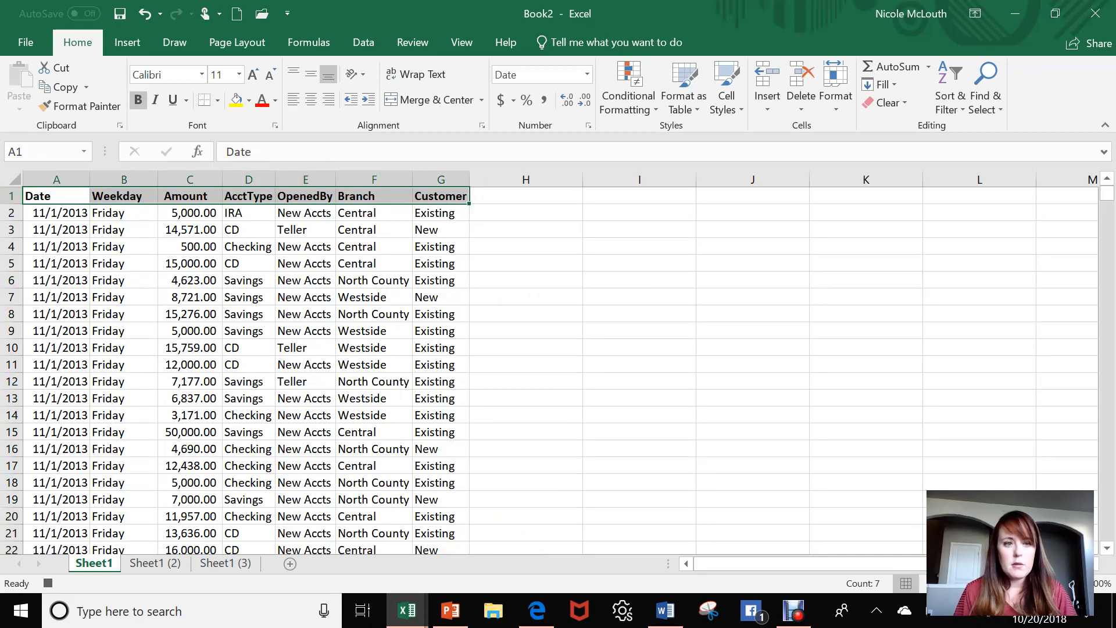
{"action": "left_click", "coordinate": [56, 196]}
{"action": "left_click", "coordinate": [950, 96]}
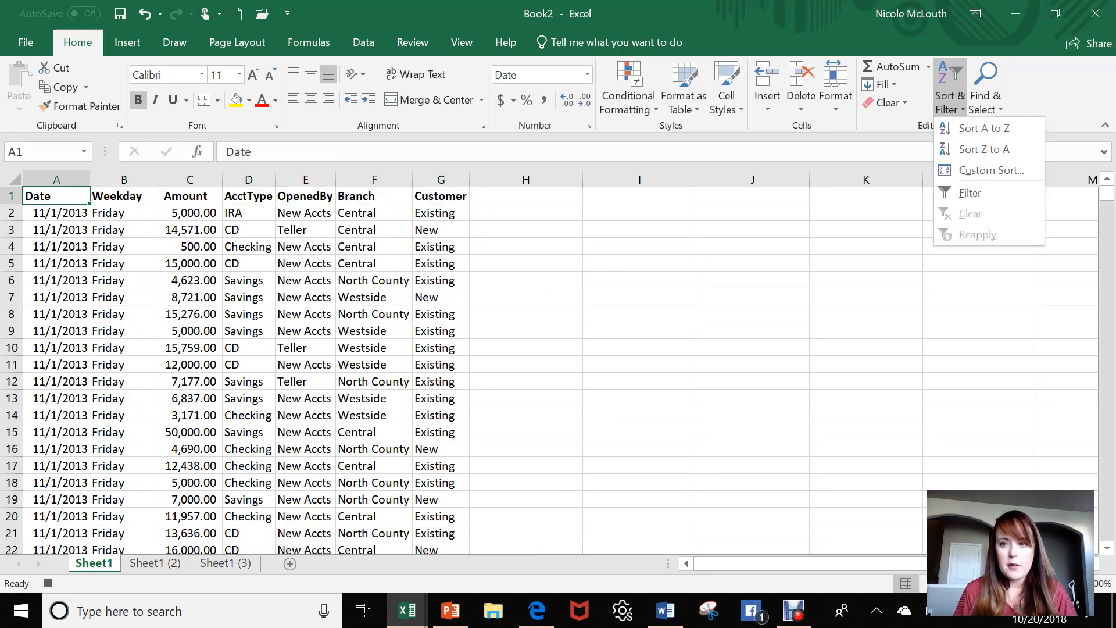
{"action": "left_click", "coordinate": [967, 192]}
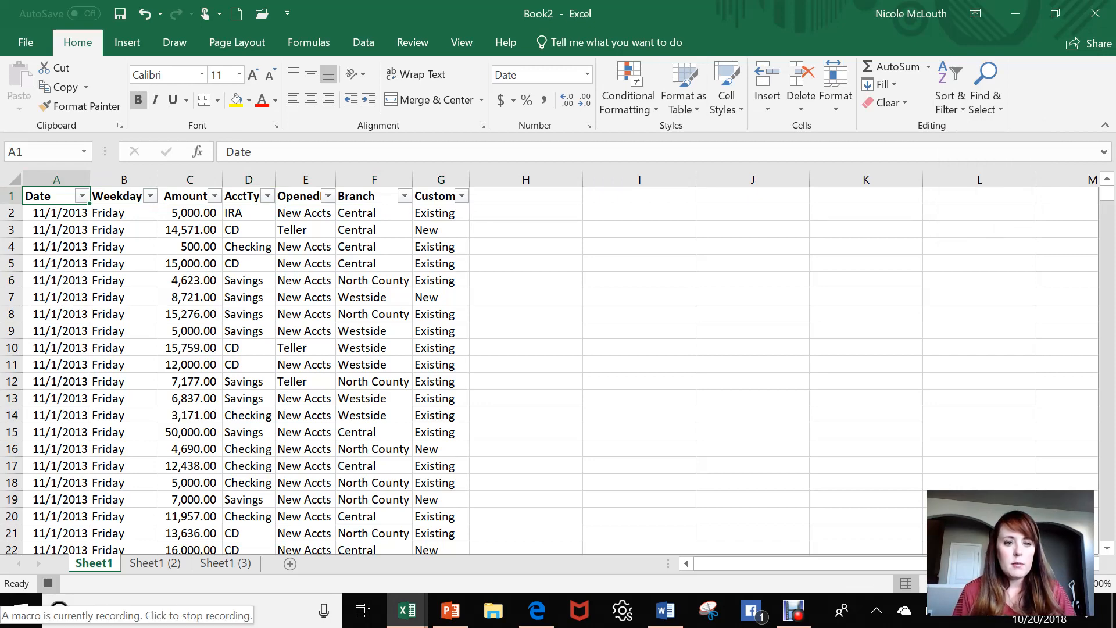
Step: Stop recording the macro and run DownloadDataCleanUp on the Sheet1 (2) worksheet
{"action": "left_click", "coordinate": [48, 582]}
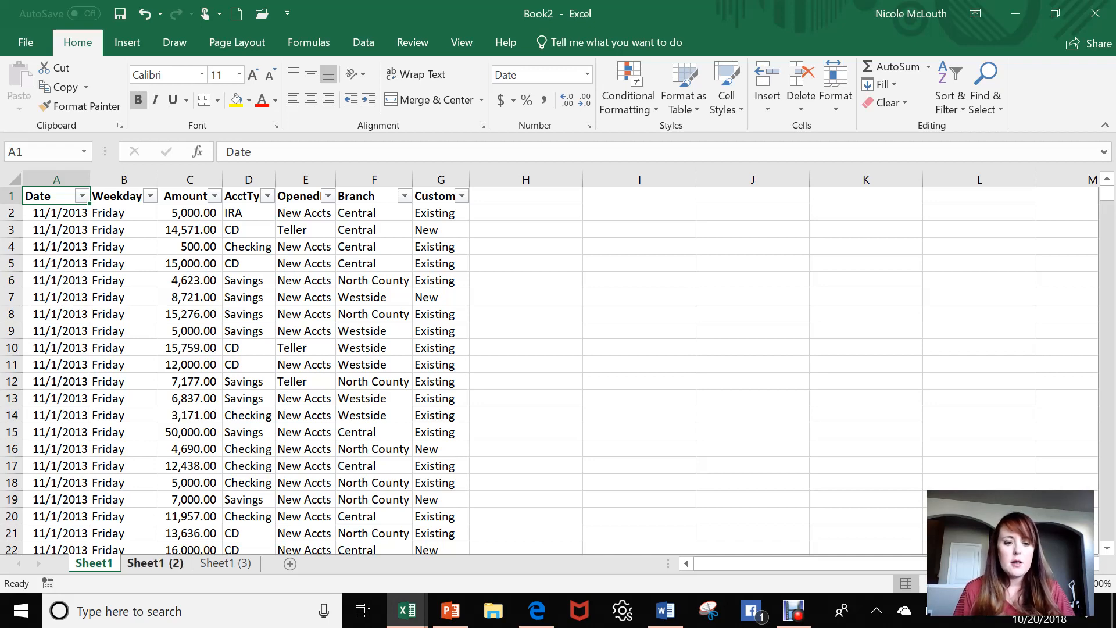
{"action": "left_click", "coordinate": [155, 563]}
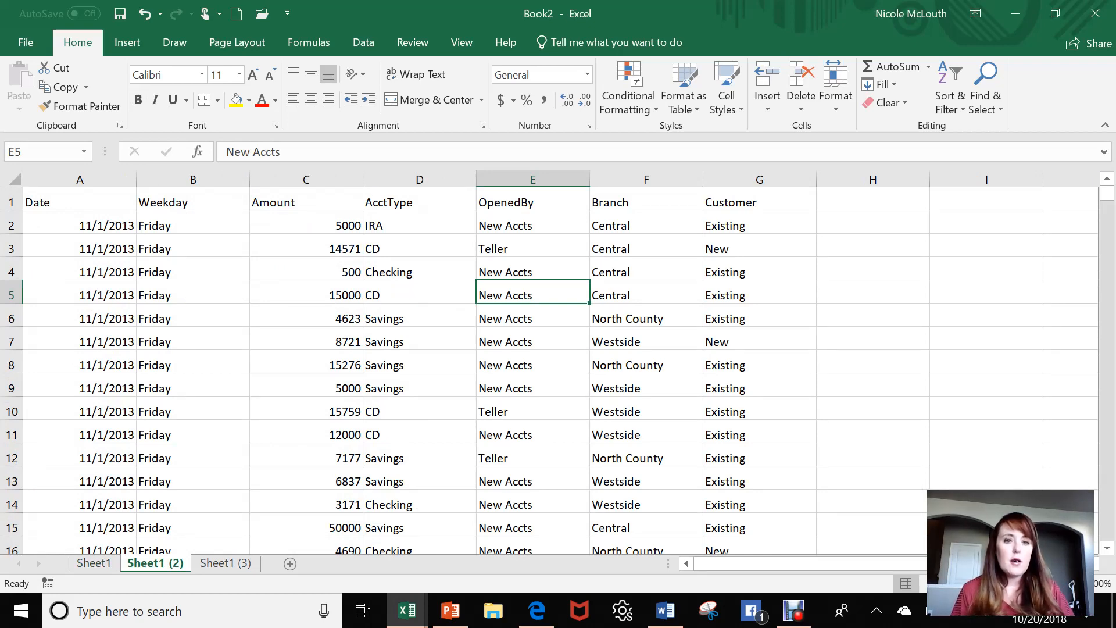
{"action": "left_click", "coordinate": [461, 42]}
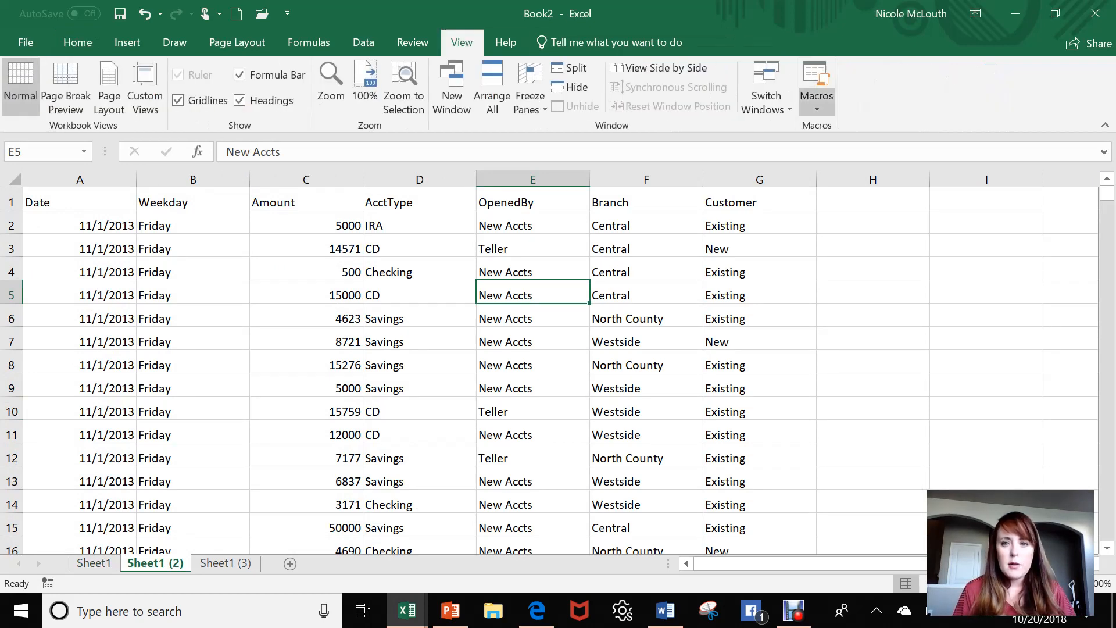
{"action": "left_click", "coordinate": [816, 107]}
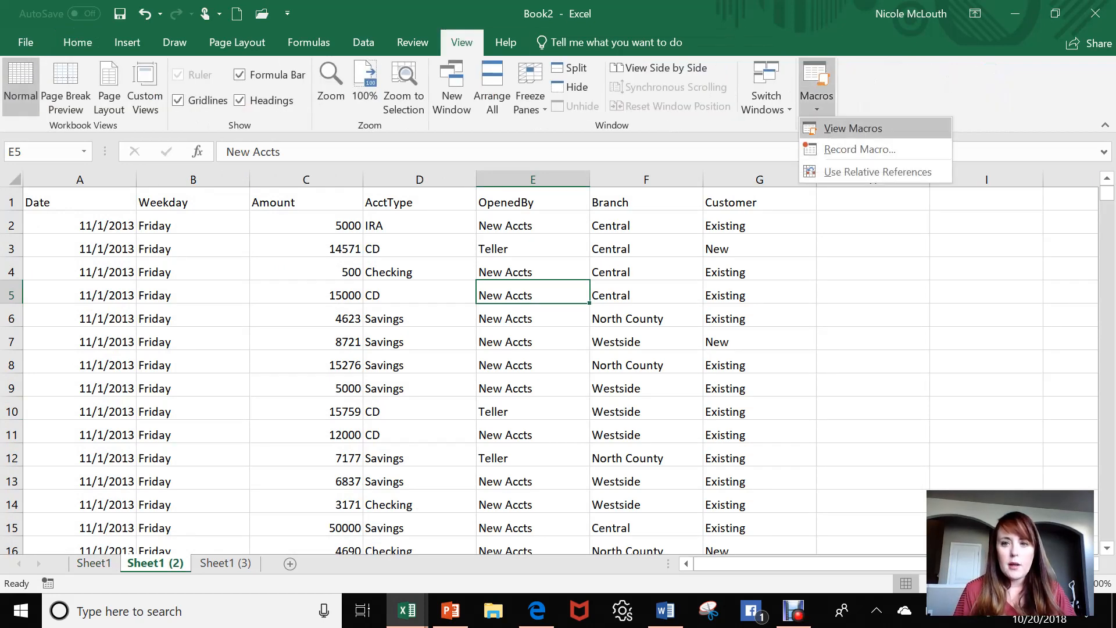
{"action": "left_click", "coordinate": [853, 128]}
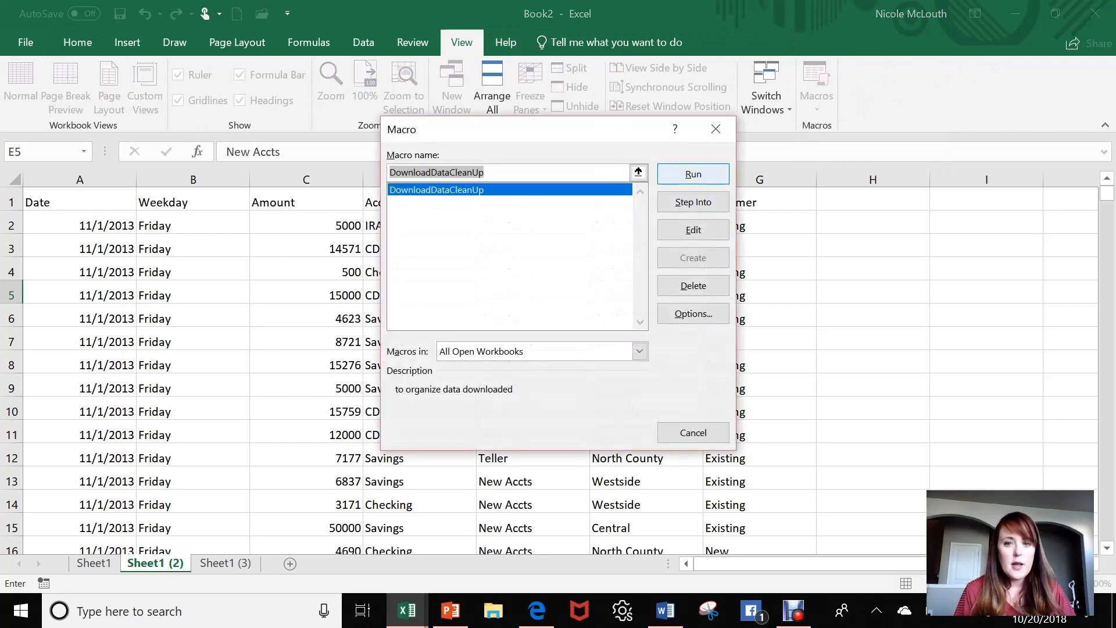
{"action": "left_click", "coordinate": [693, 173]}
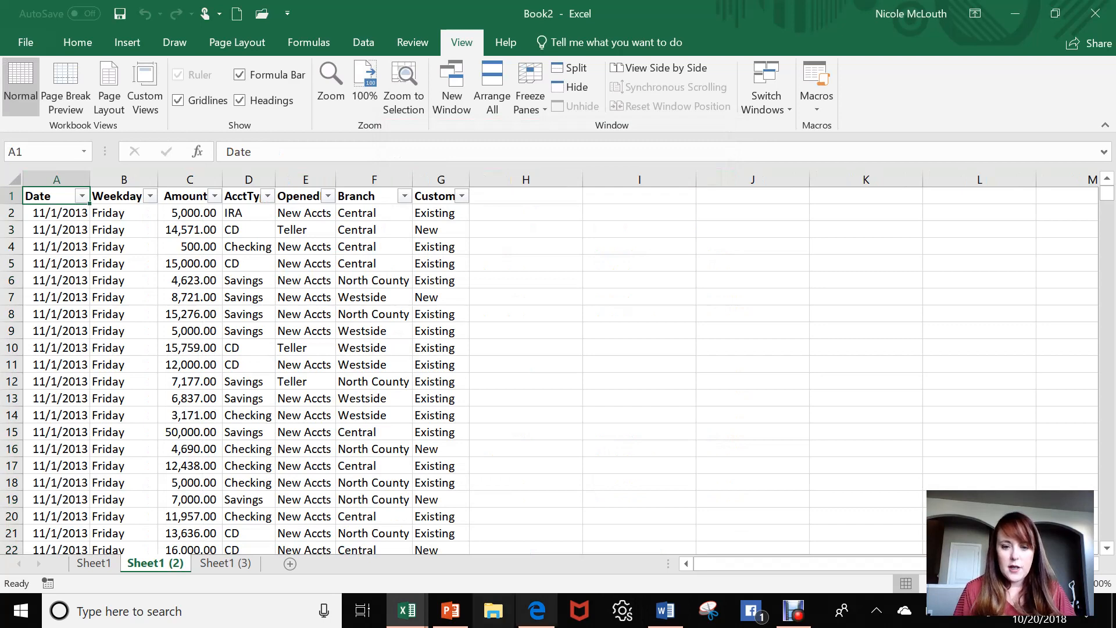
Step: Switch to PowerPoint and show the slide "What is a Pivot Table?"
{"action": "mouse_move", "coordinate": [537, 611]}
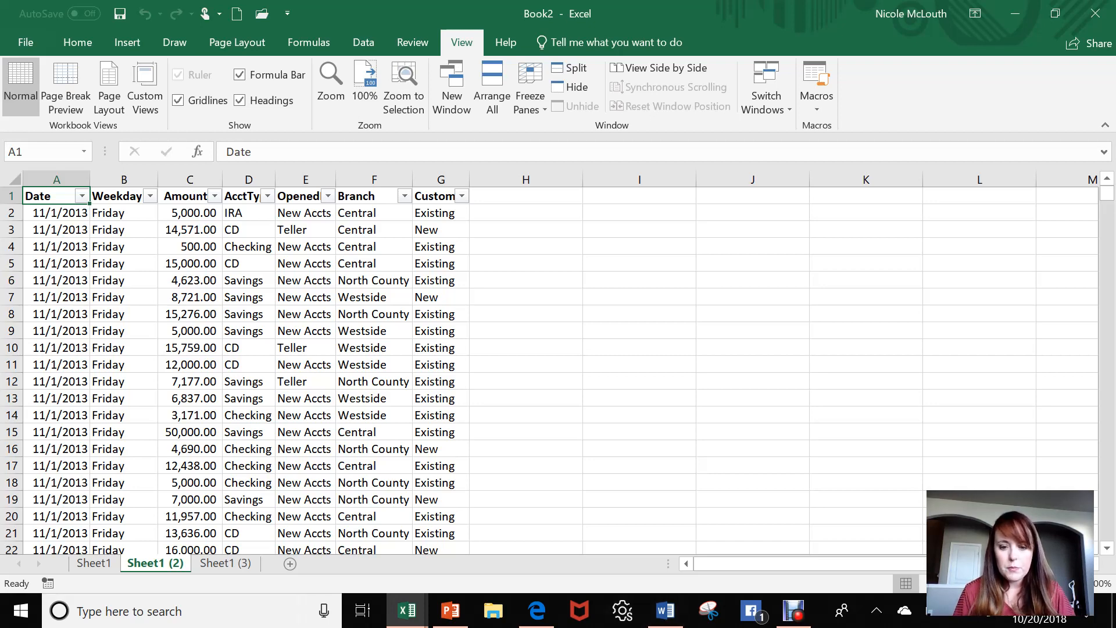
{"action": "left_click", "coordinate": [450, 611]}
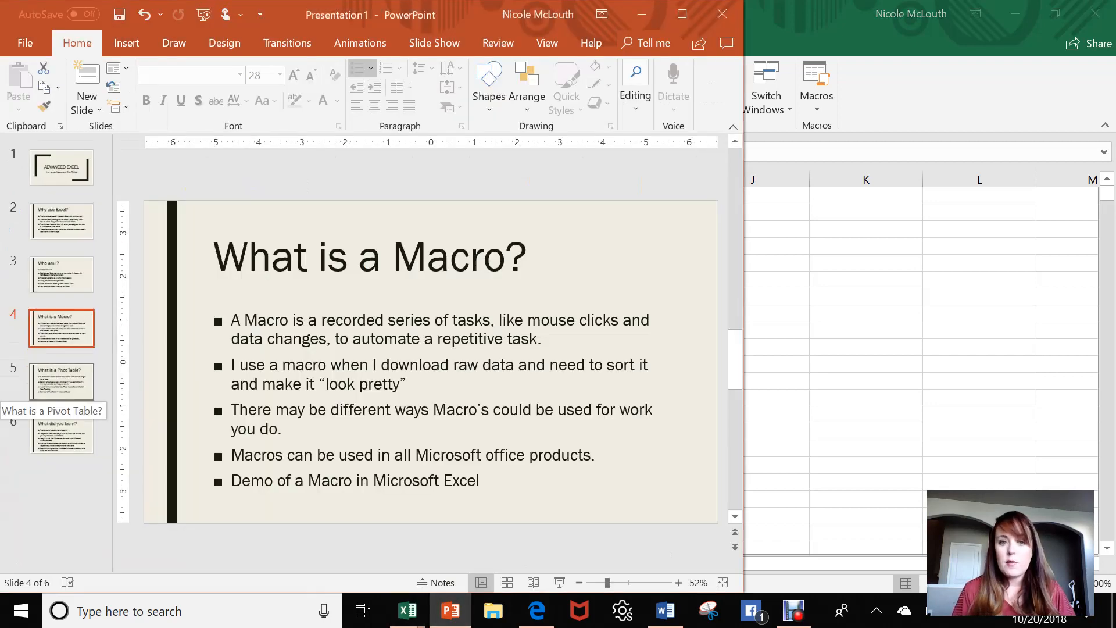
{"action": "left_click", "coordinate": [61, 383]}
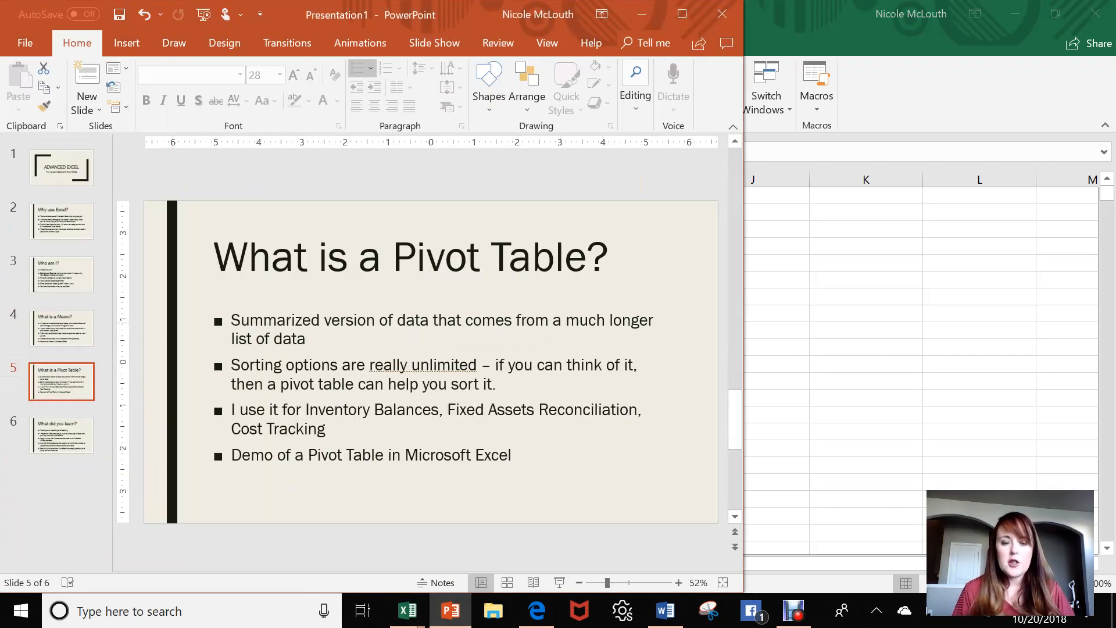
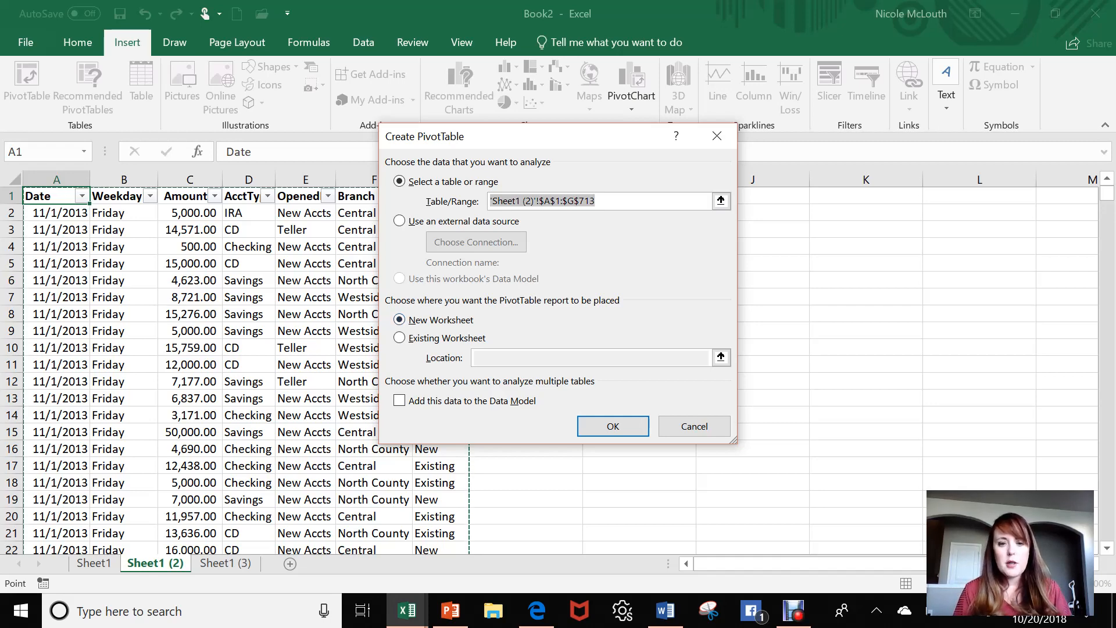
Step: Create a PivotTable from 'Sheet1 (2)'!$A$1:$G$713 on a new worksheet, with Branch as rows and Amount as summed values
{"action": "left_click", "coordinate": [613, 426]}
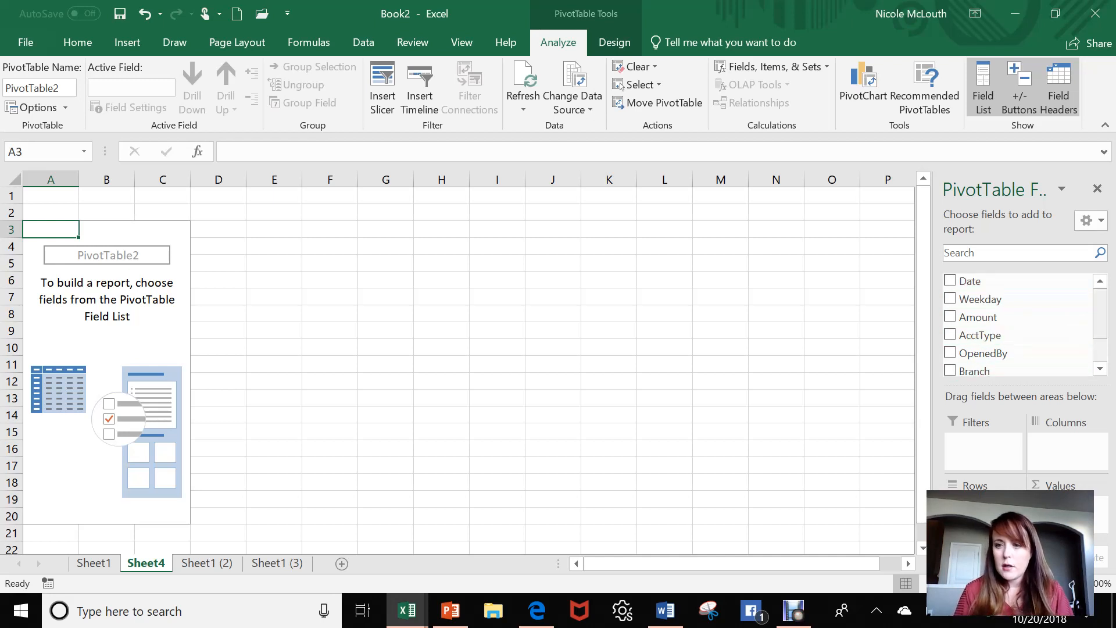
{"action": "scroll", "coordinate": [1017, 326], "scroll_direction": "down", "scroll_amount": 1}
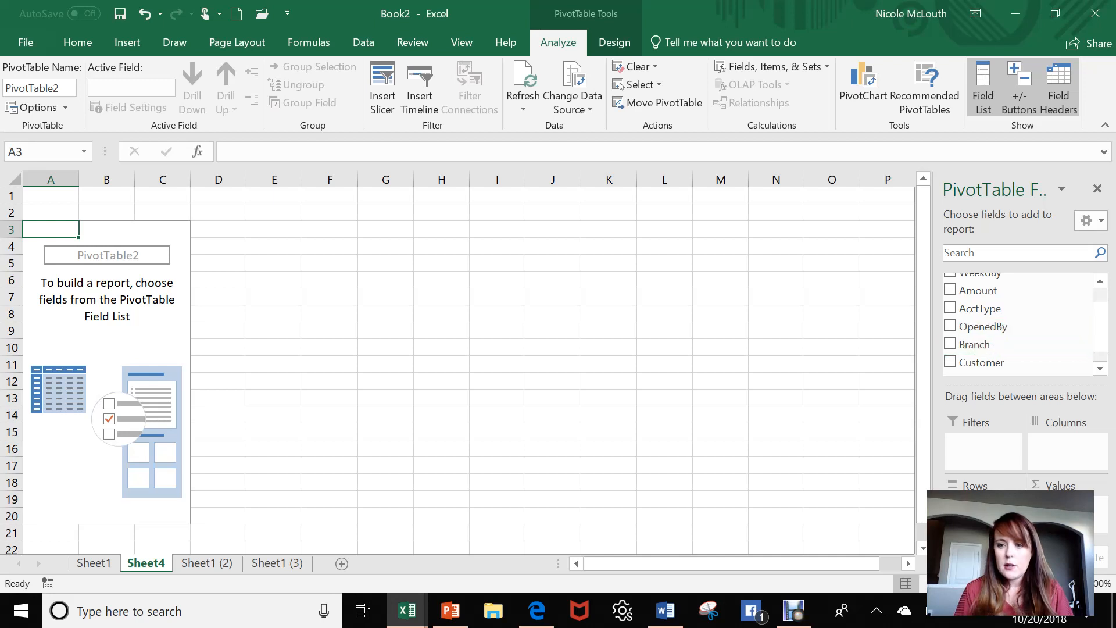
{"action": "left_click_drag", "start_coordinate": [974, 344], "coordinate": [983, 512]}
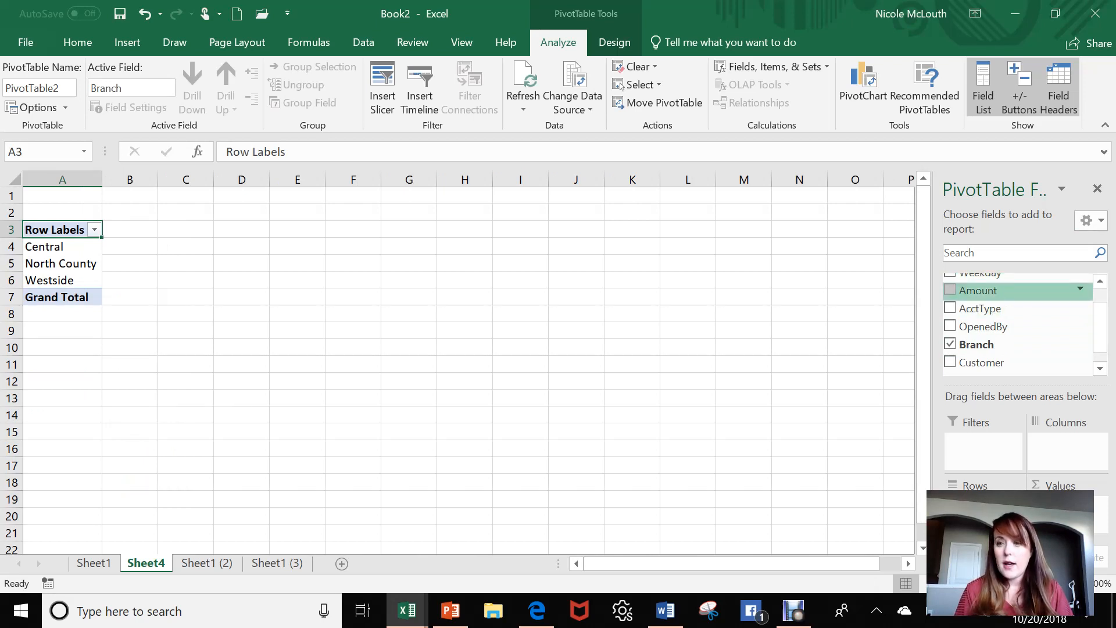
{"action": "left_click", "coordinate": [949, 290]}
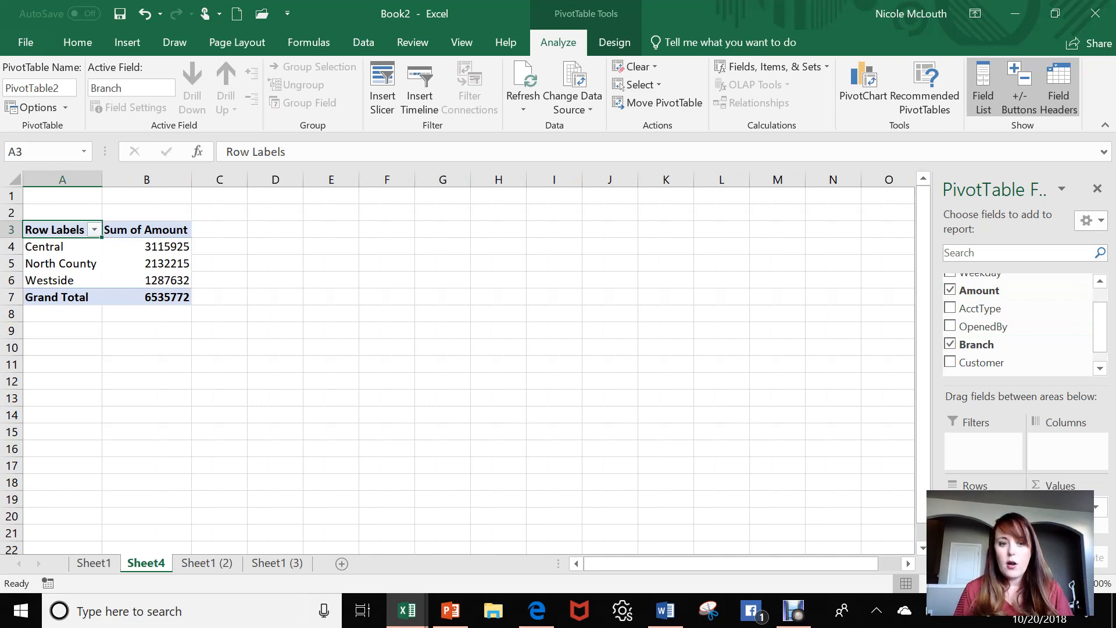
Step: Rename the PivotTable worksheet as PT
{"action": "left_click", "coordinate": [207, 562]}
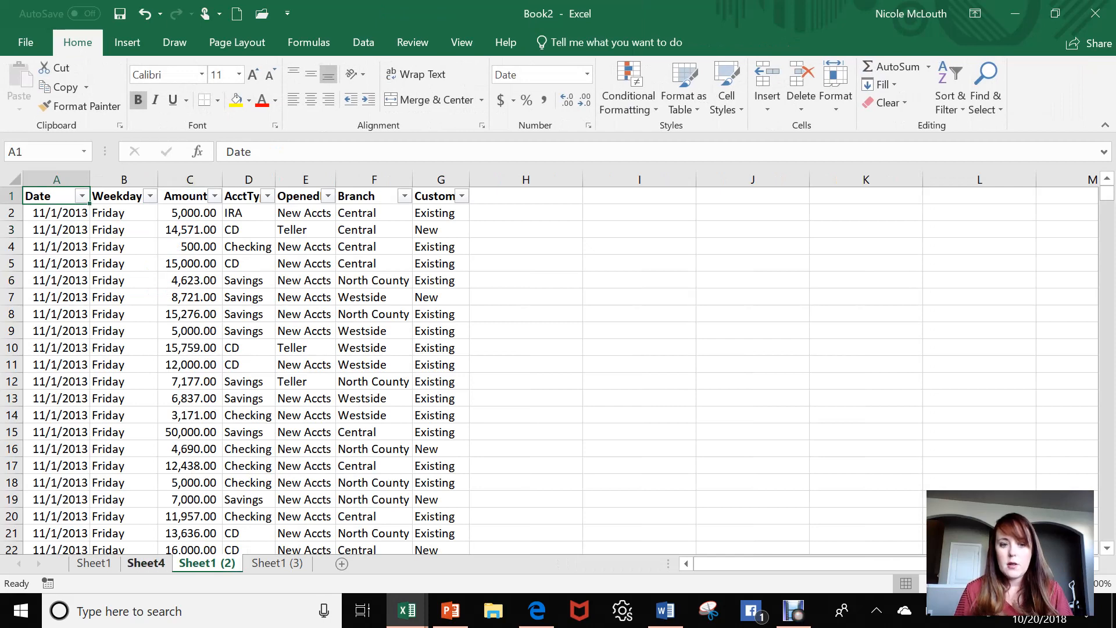
{"action": "left_click", "coordinate": [146, 563]}
{"action": "right_click", "coordinate": [146, 563]}
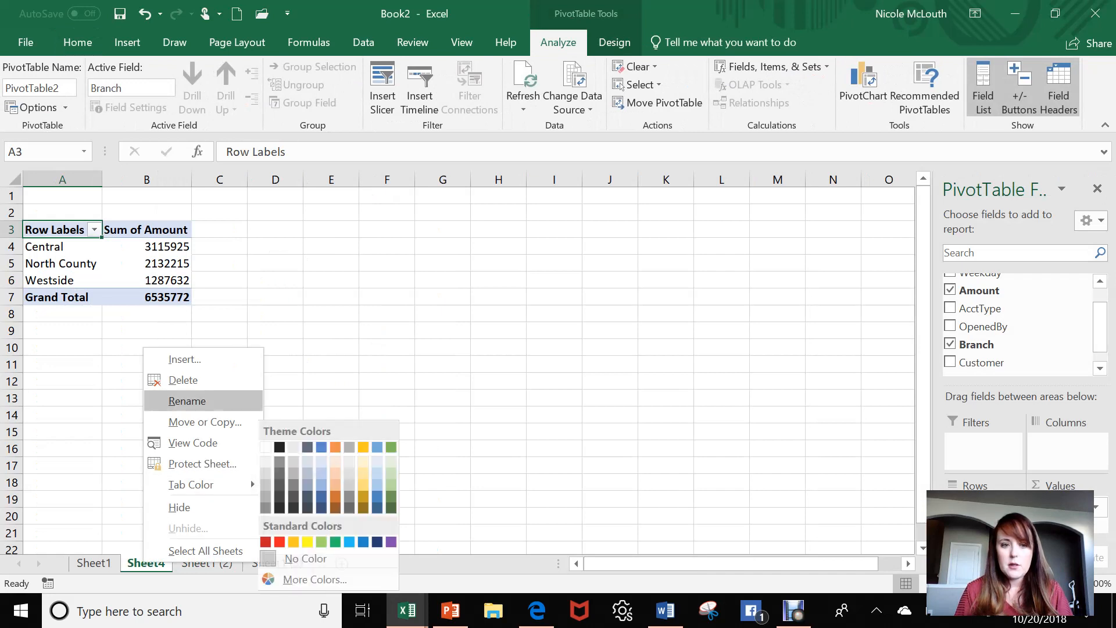
{"action": "left_click", "coordinate": [187, 401]}
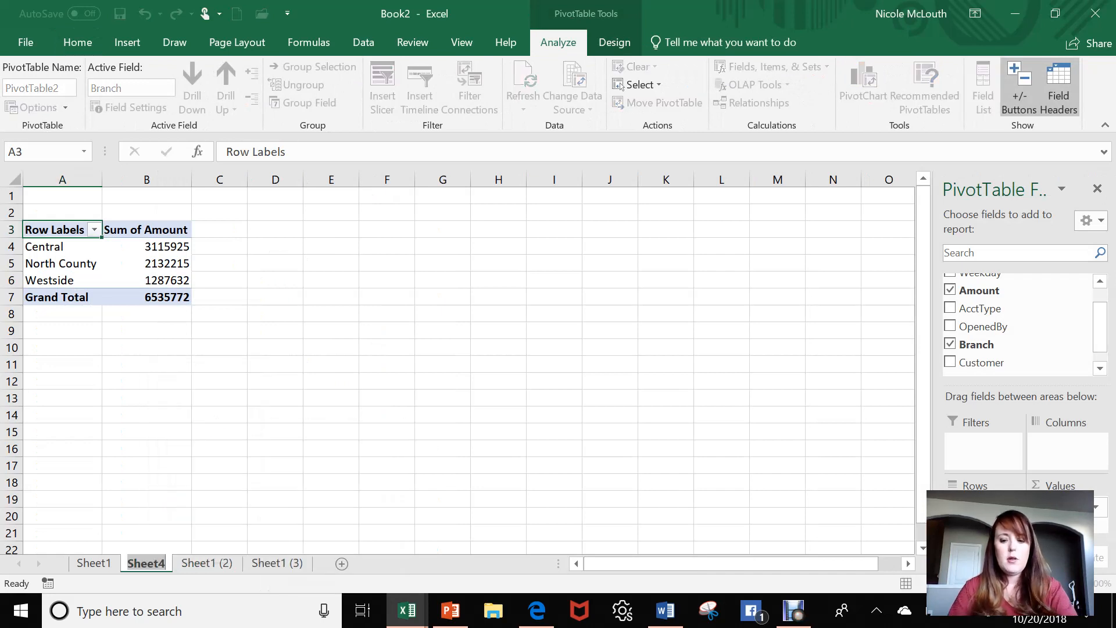
{"action": "type", "text": "PT"}
{"action": "key", "text": "Return"}
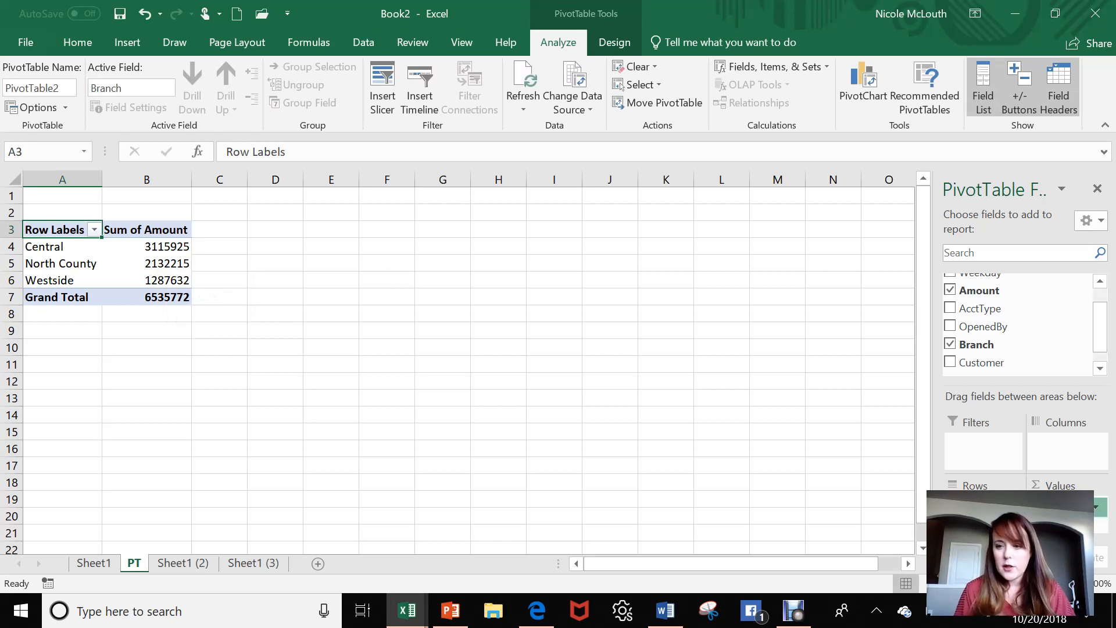
Step: Format the Sum of Amount values as Number with 0 decimal places, a 1000 separator and negatives in black parentheses
{"action": "left_click", "coordinate": [1095, 507]}
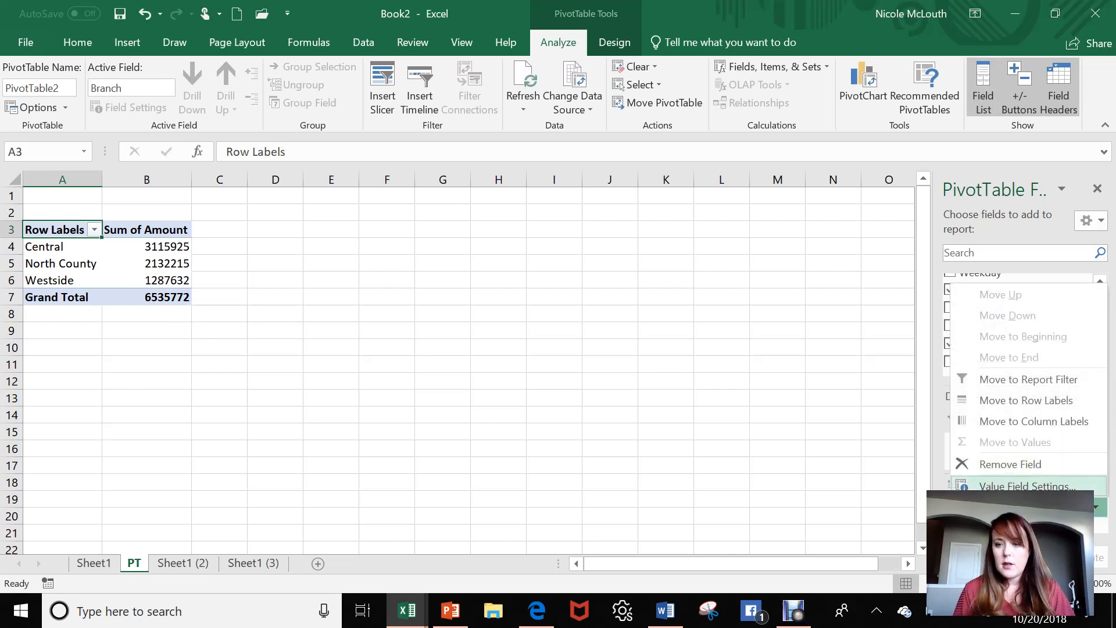
{"action": "left_click", "coordinate": [1027, 485]}
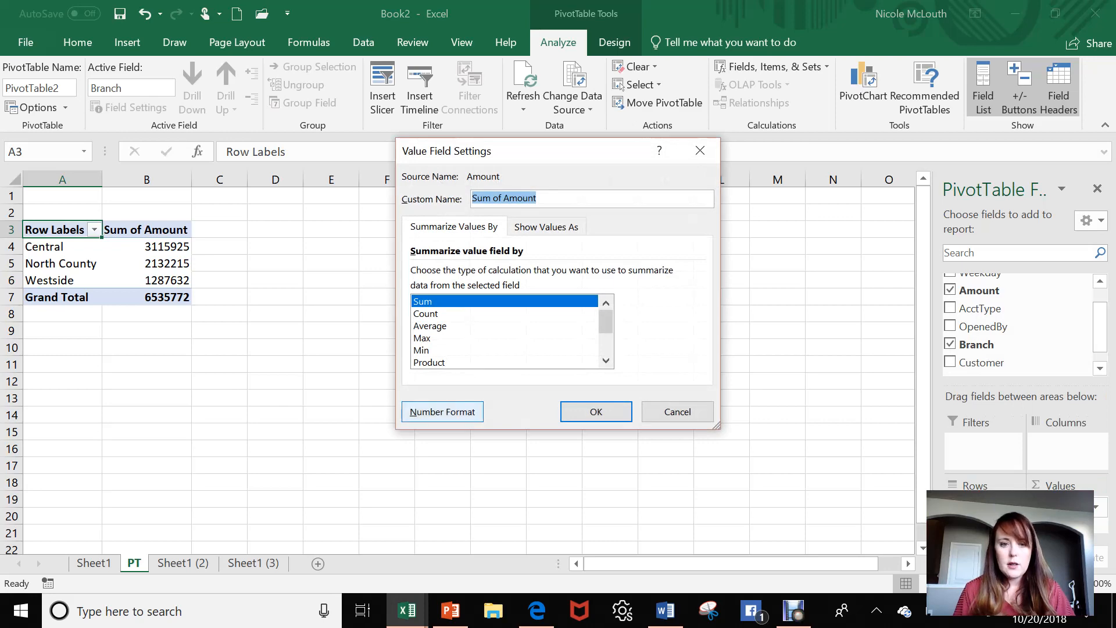
{"action": "left_click", "coordinate": [442, 411]}
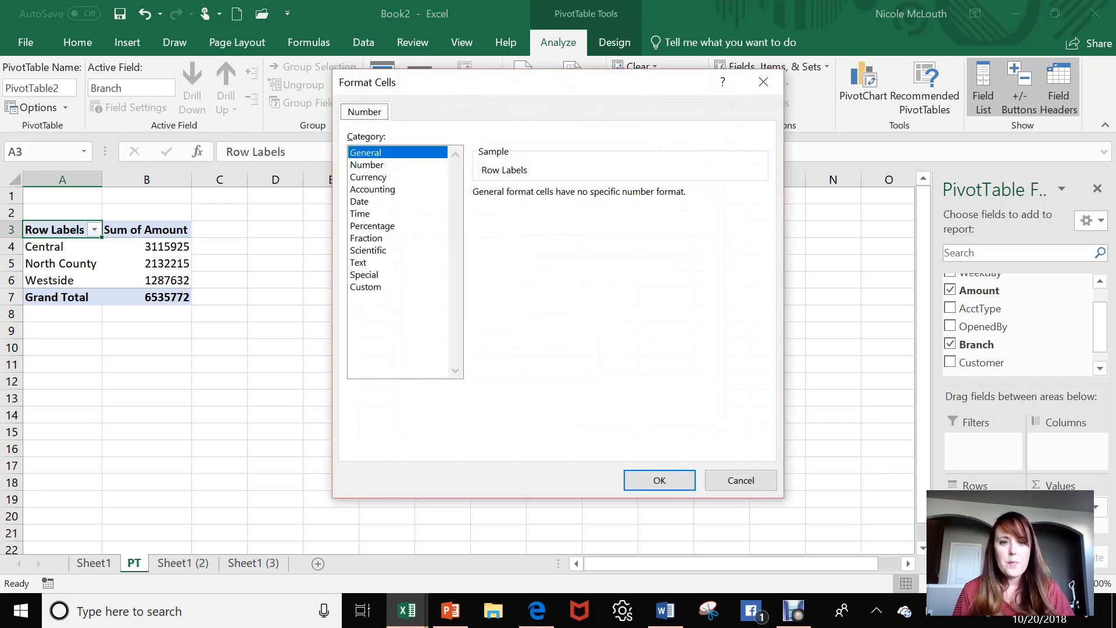
{"action": "left_click", "coordinate": [367, 165]}
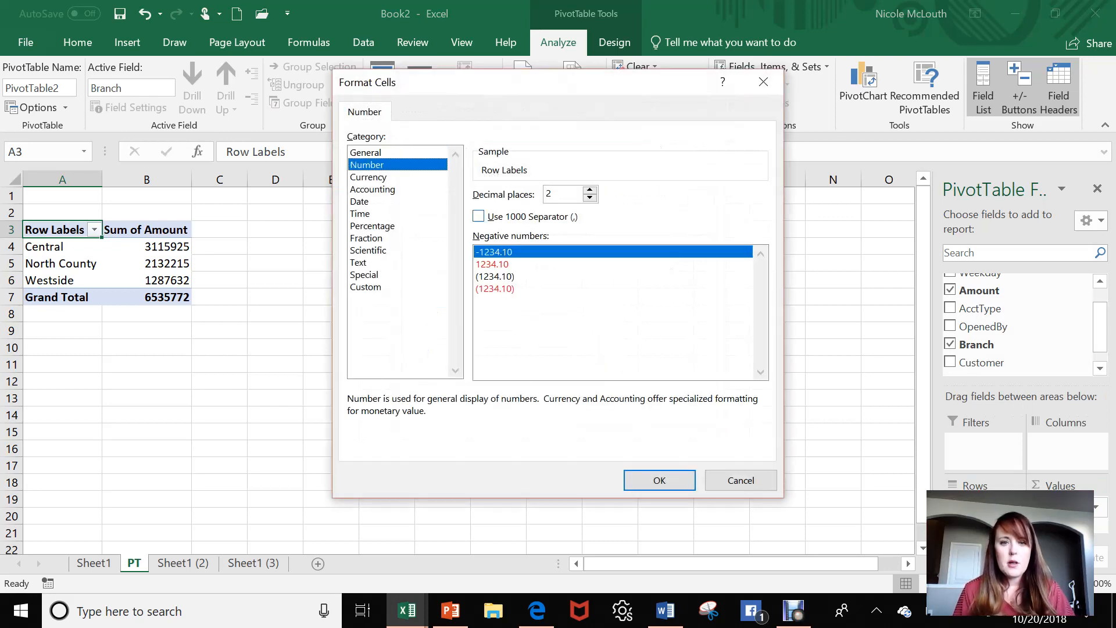
{"action": "left_click", "coordinate": [479, 216]}
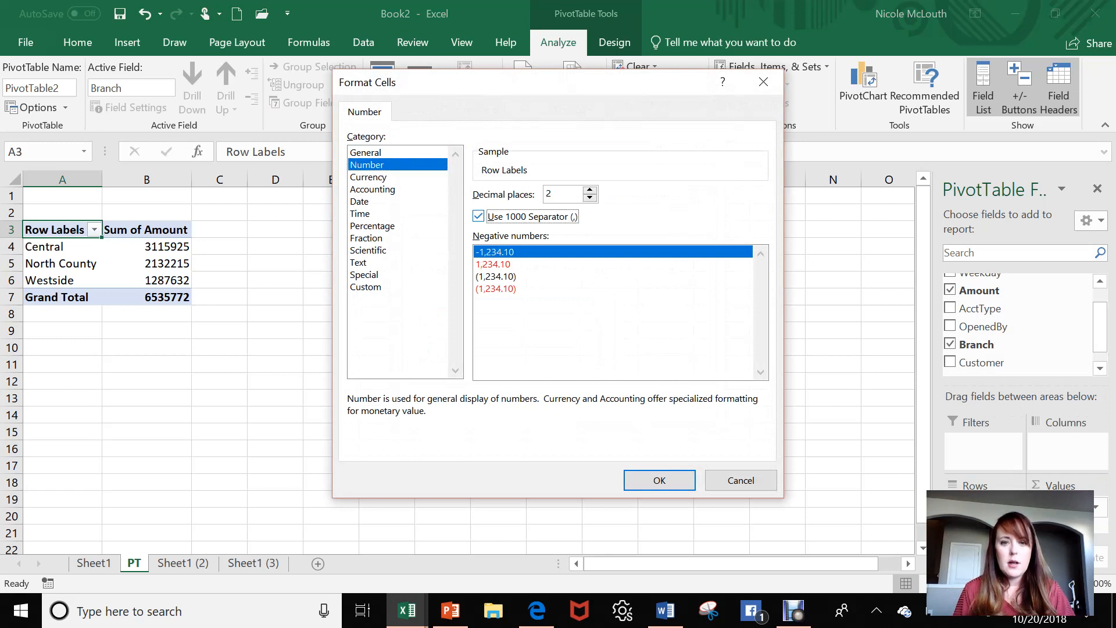
{"action": "left_click", "coordinate": [589, 198]}
{"action": "left_click", "coordinate": [590, 197]}
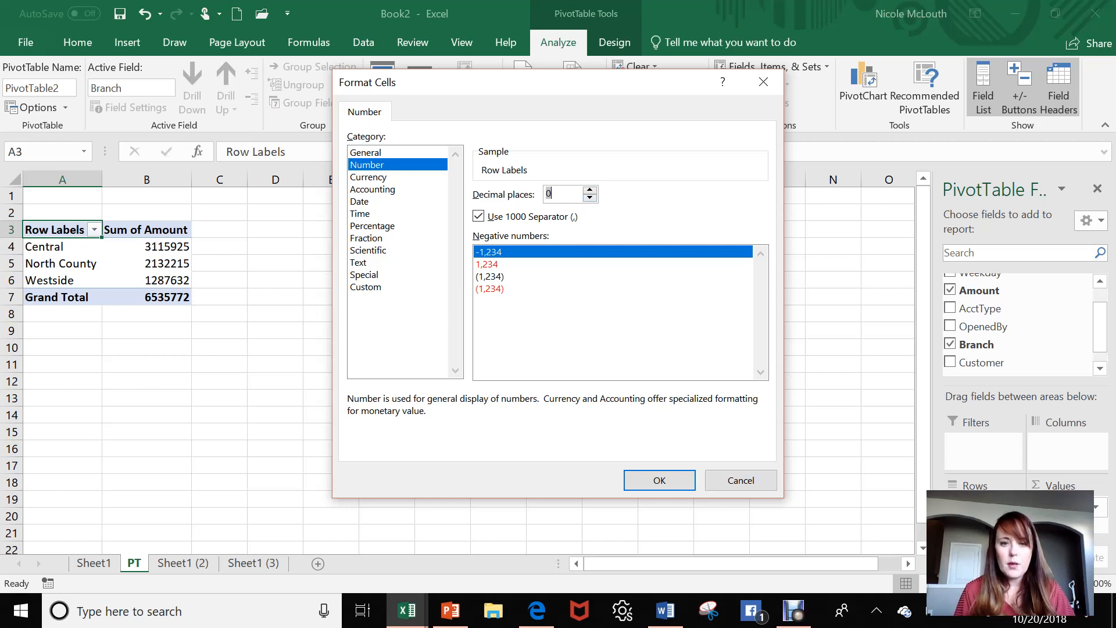
{"action": "left_click", "coordinate": [490, 277]}
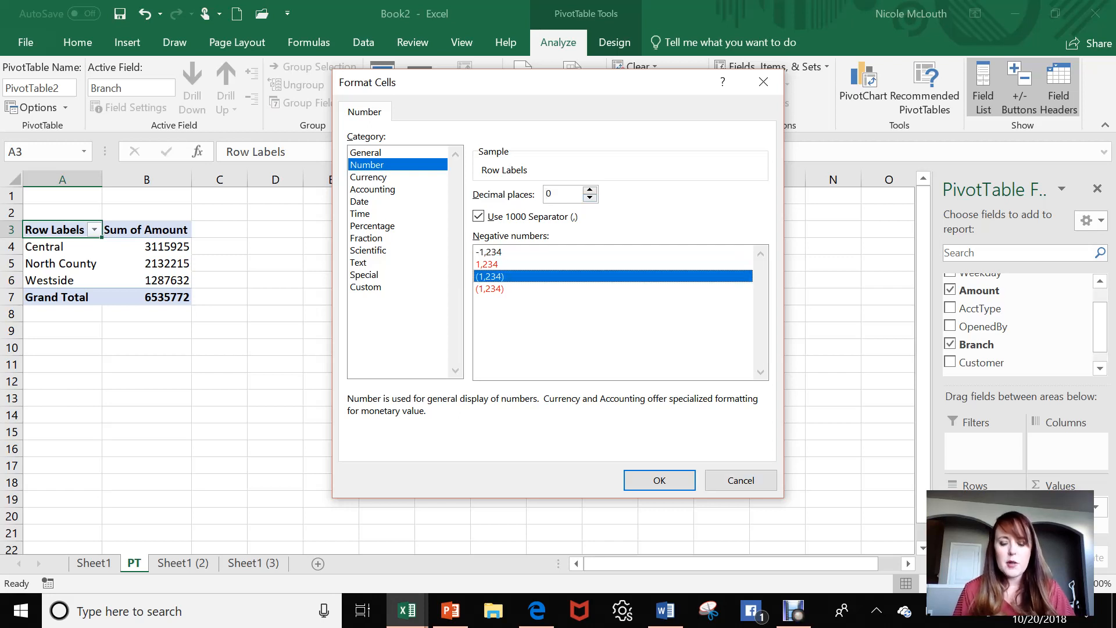
{"action": "left_click", "coordinate": [659, 481]}
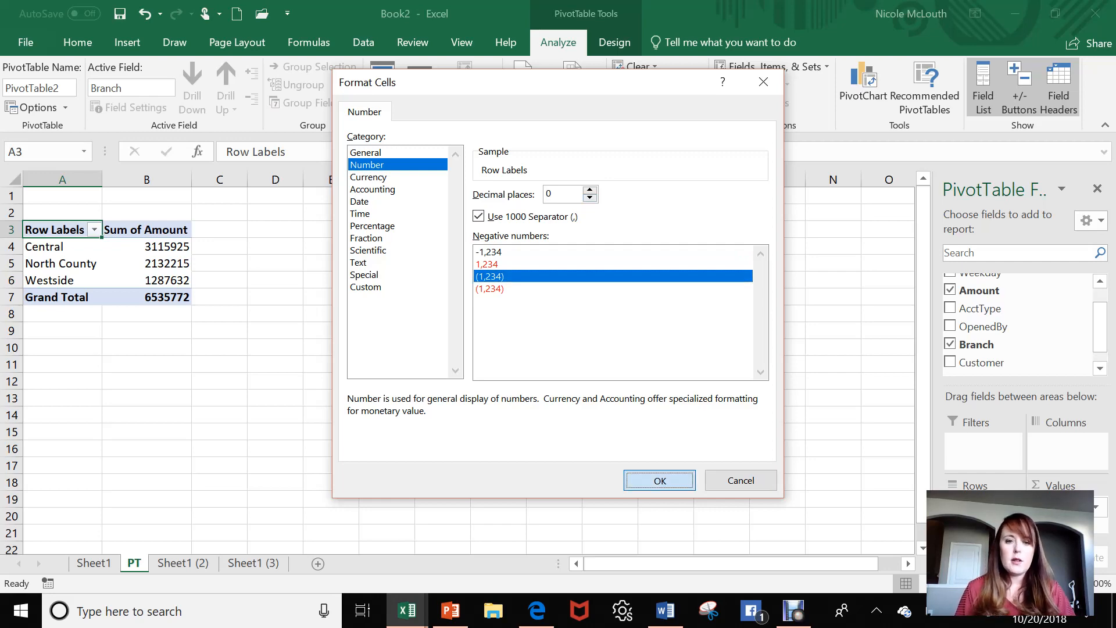
{"action": "left_click", "coordinate": [595, 411]}
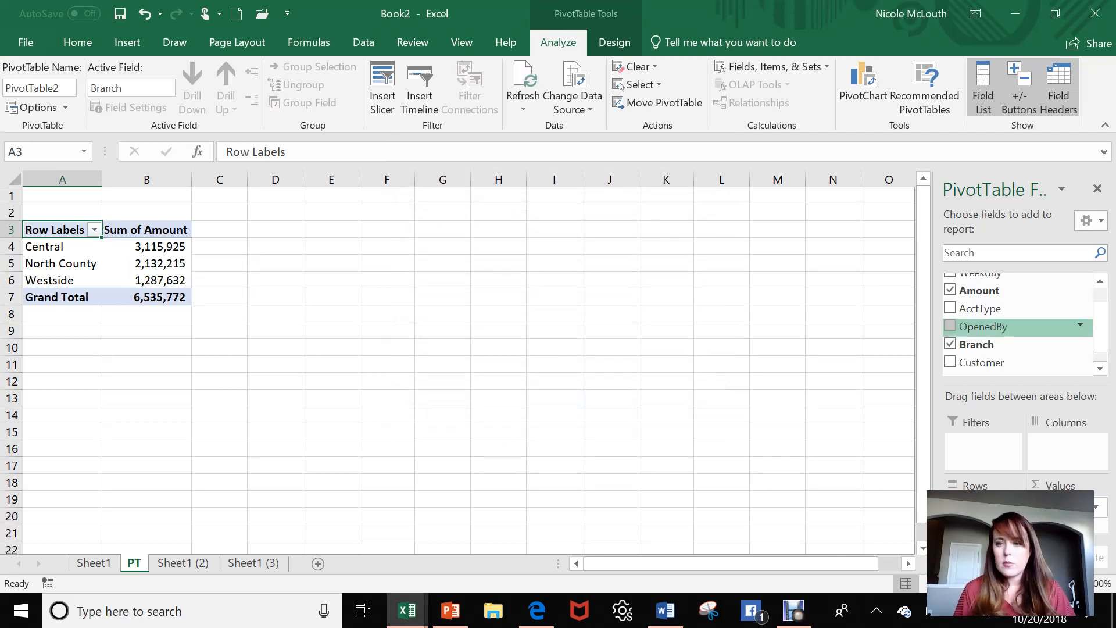
Step: Add AcctType below Branch in the PivotTable rows and Weekday as its columns
{"action": "scroll", "coordinate": [1017, 323], "scroll_direction": "up", "scroll_amount": 1}
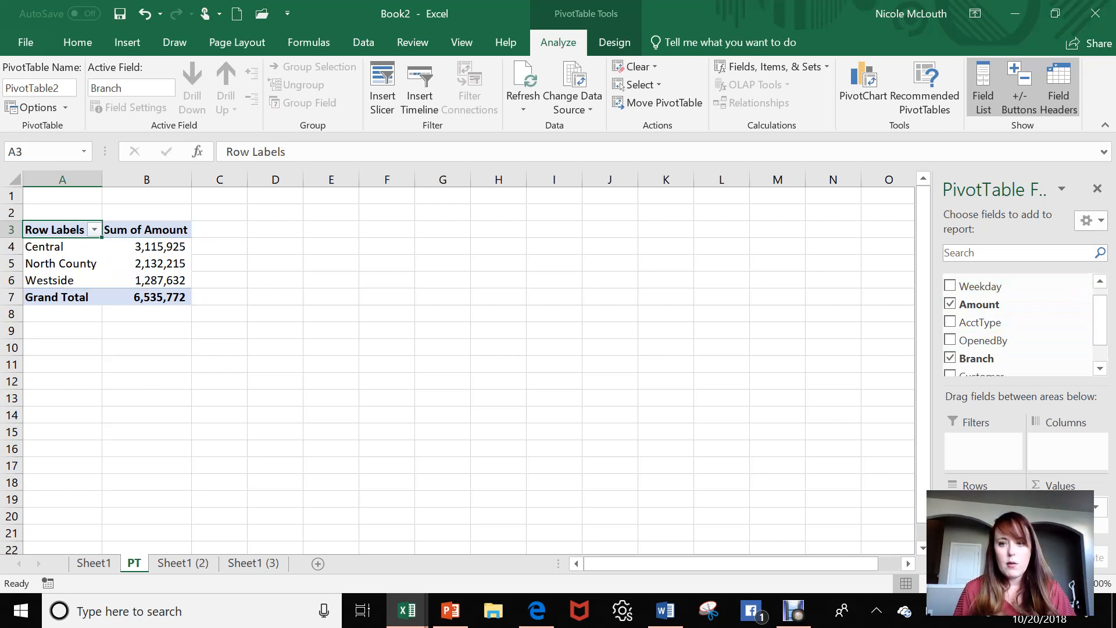
{"action": "left_click_drag", "start_coordinate": [983, 322], "coordinate": [984, 506]}
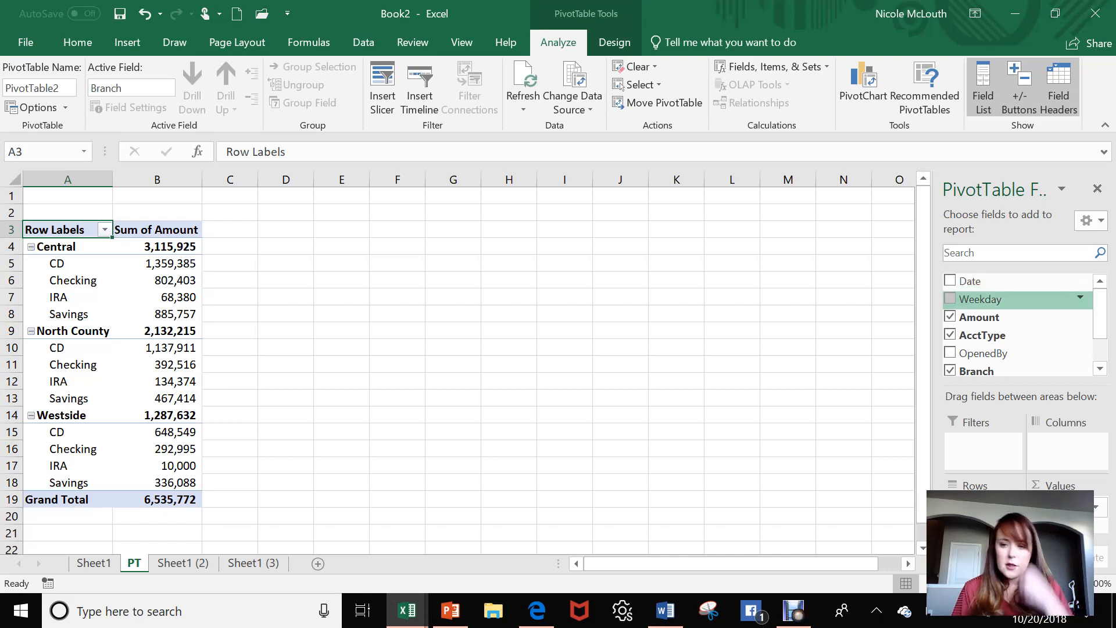
{"action": "left_click_drag", "start_coordinate": [981, 299], "coordinate": [1067, 445]}
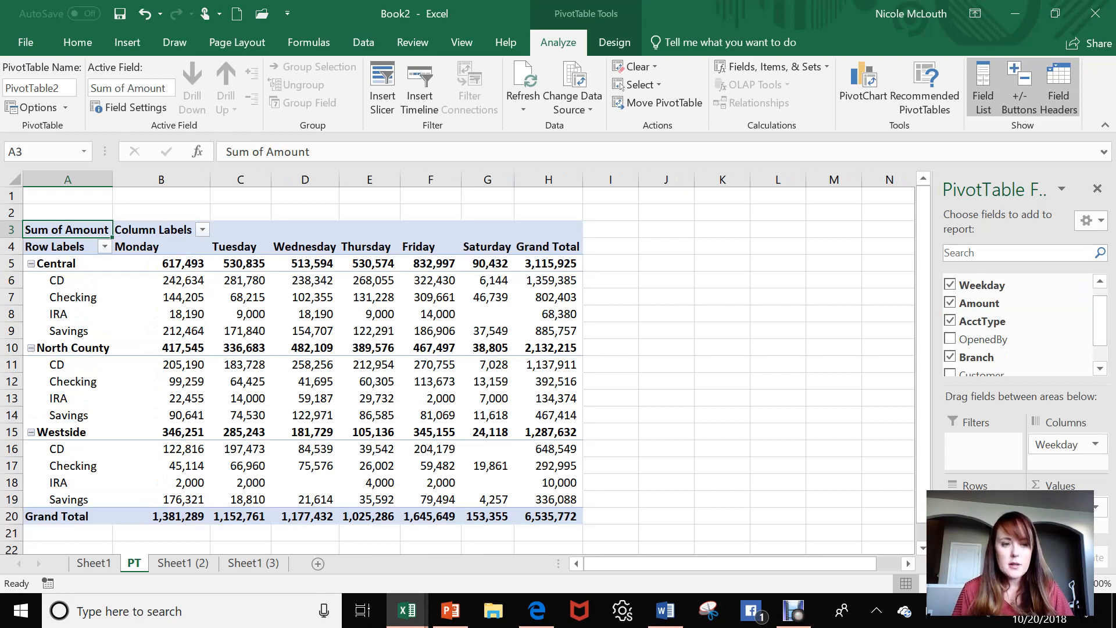
{"action": "mouse_move", "coordinate": [193, 279]}
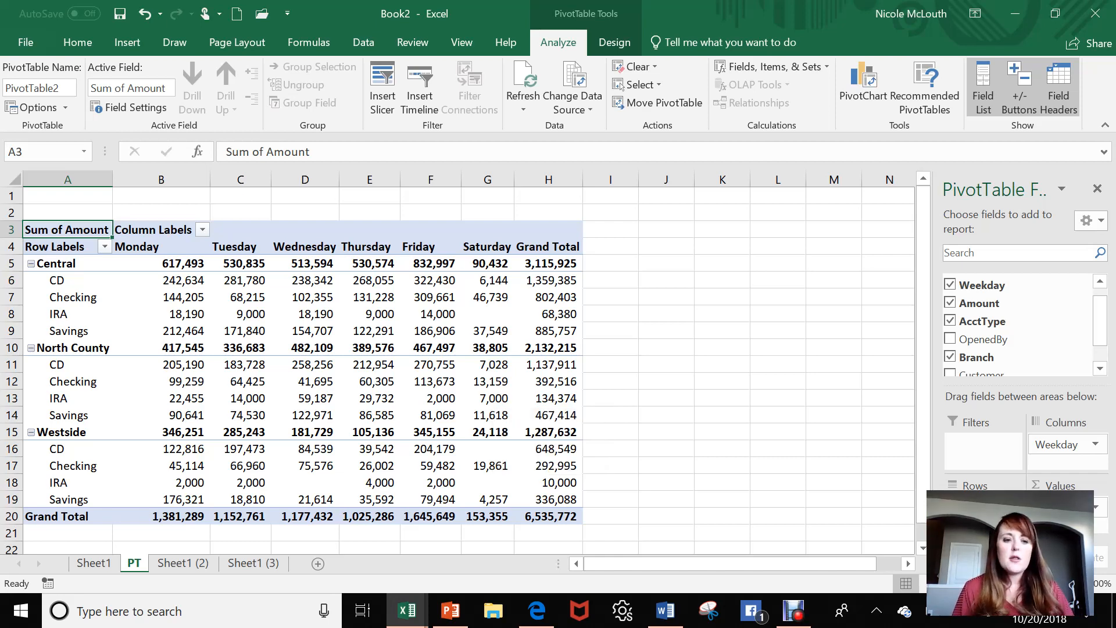
Step: Review the source data on Sheet1 (2), and replace Weekday with Date in the columns of the PT sheet's PivotTable
{"action": "left_click", "coordinate": [183, 562]}
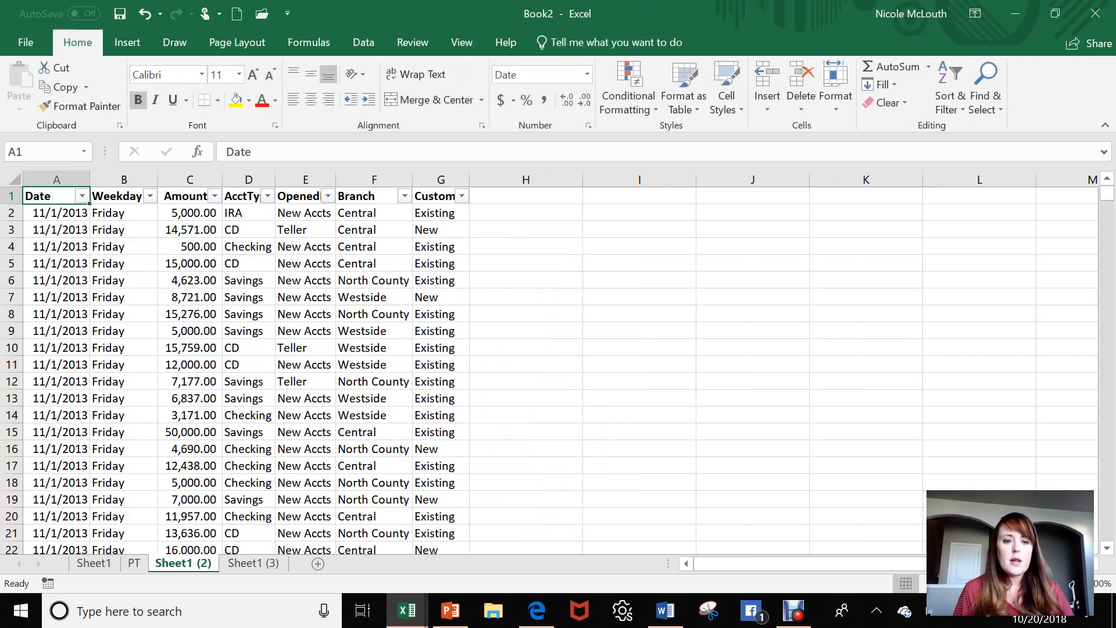
{"action": "left_click", "coordinate": [134, 563]}
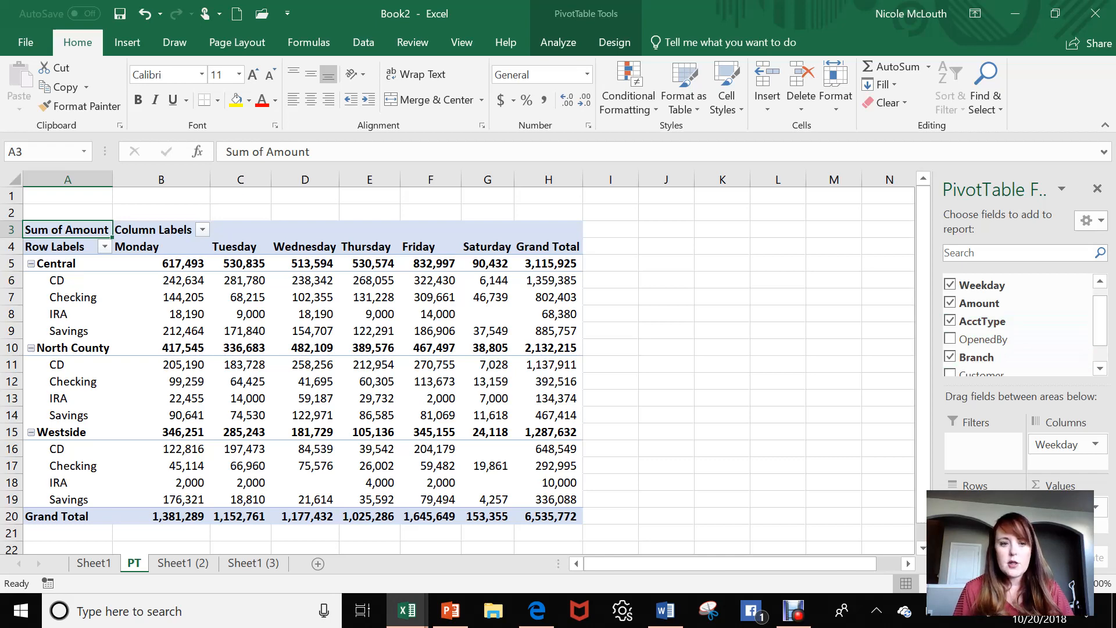
{"action": "left_click_drag", "start_coordinate": [1056, 445], "coordinate": [1014, 304]}
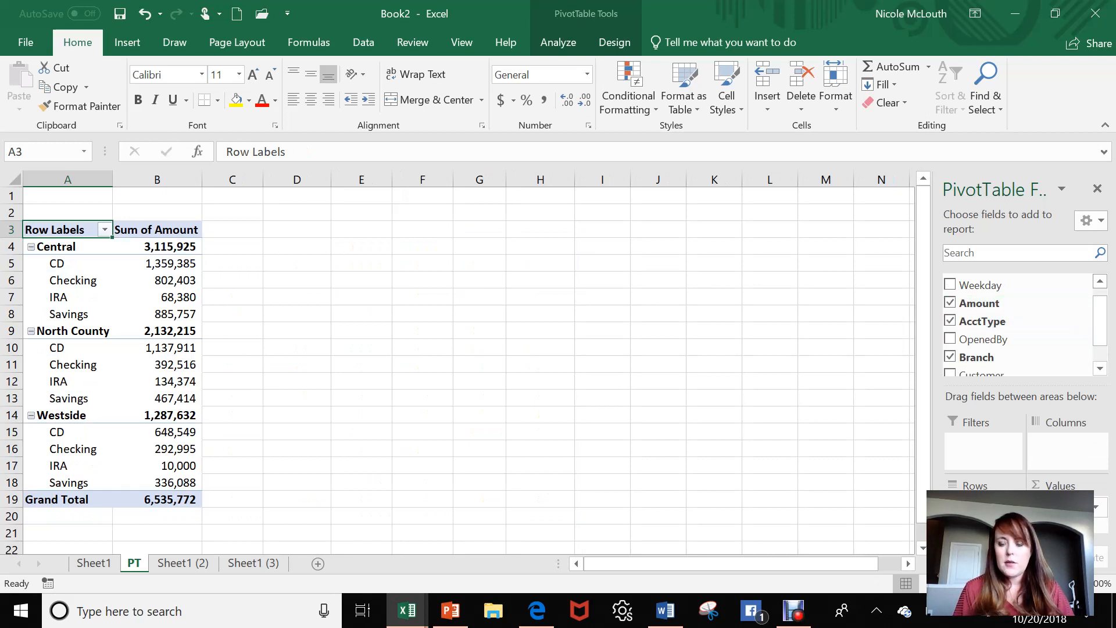
{"action": "scroll", "coordinate": [1017, 325], "scroll_direction": "up", "scroll_amount": 1}
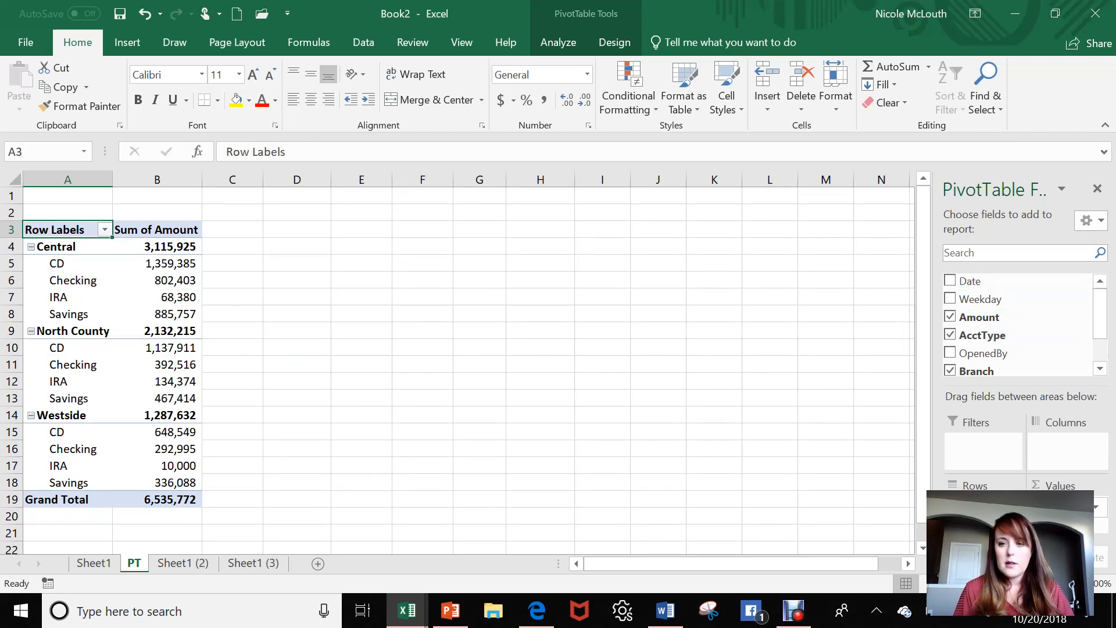
{"action": "left_click_drag", "start_coordinate": [969, 281], "coordinate": [1066, 445]}
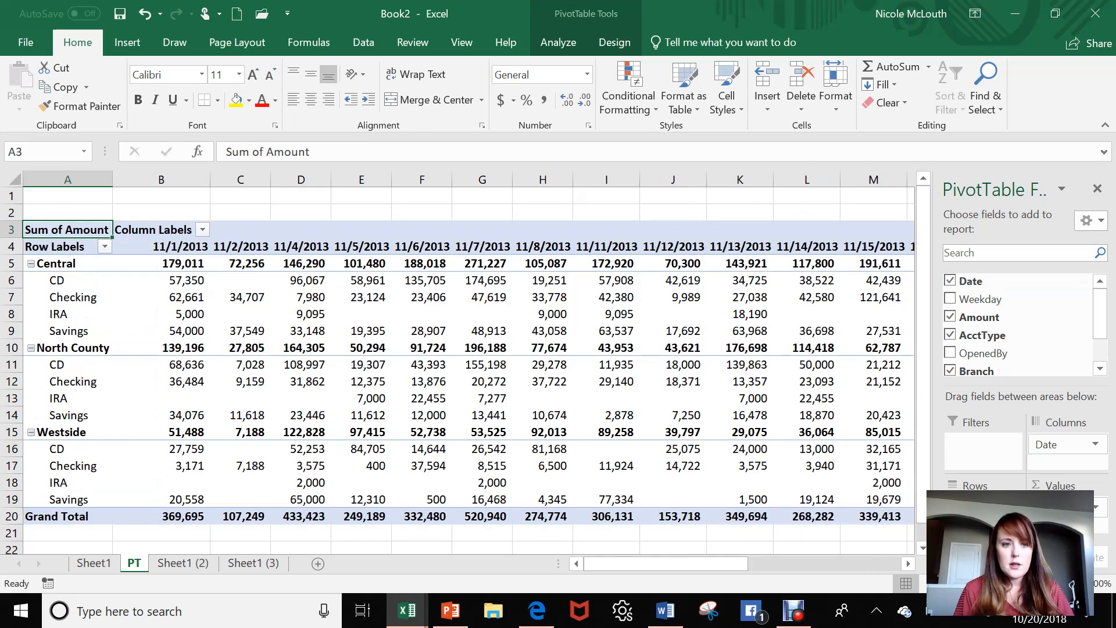
Step: Filter the PivotTable's Date columns to only 11/1/2013
{"action": "left_click", "coordinate": [202, 230]}
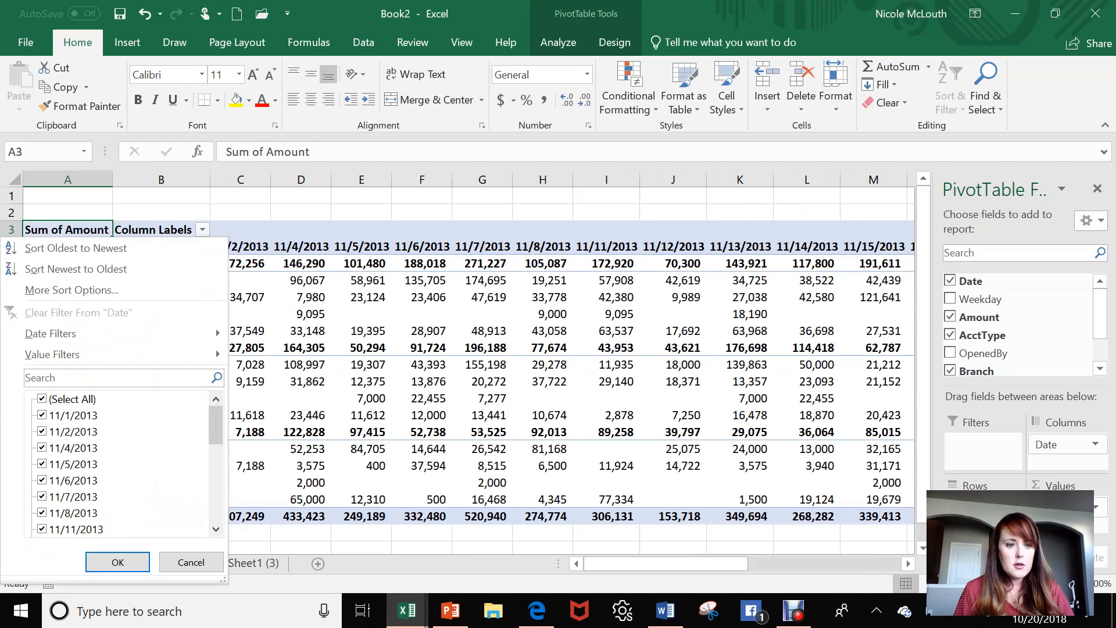
{"action": "mouse_move", "coordinate": [58, 333]}
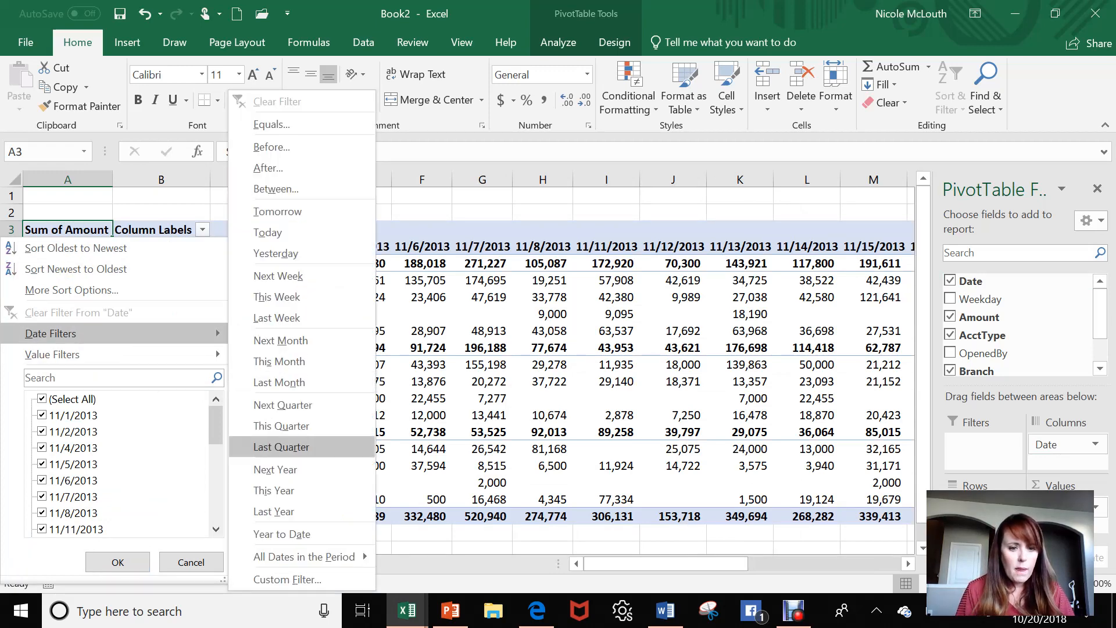
{"action": "mouse_move", "coordinate": [302, 556]}
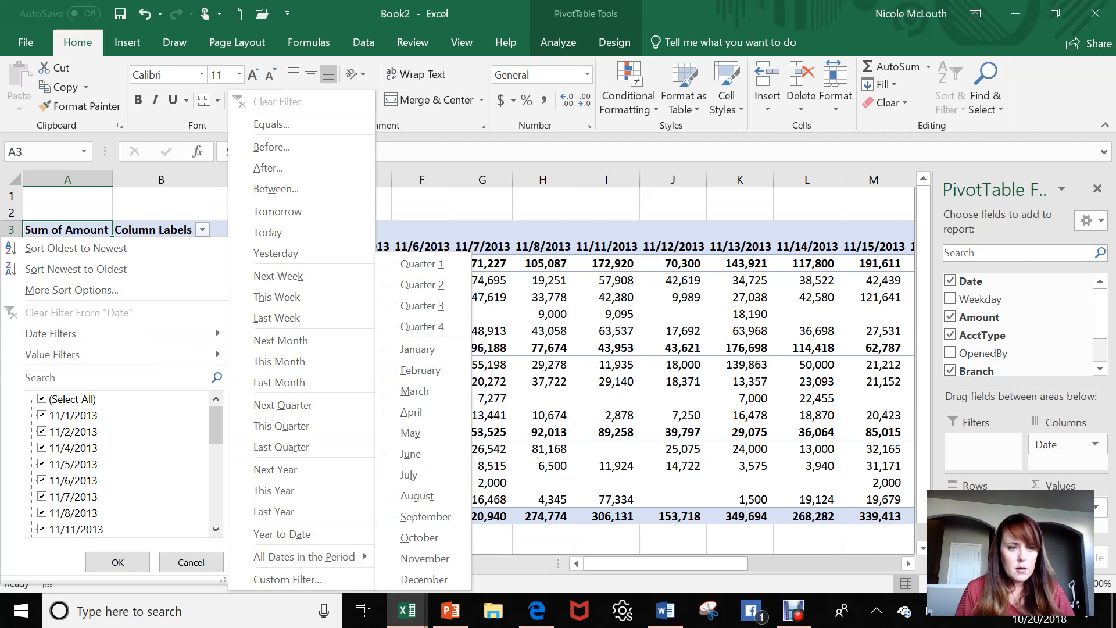
{"action": "mouse_move", "coordinate": [117, 354]}
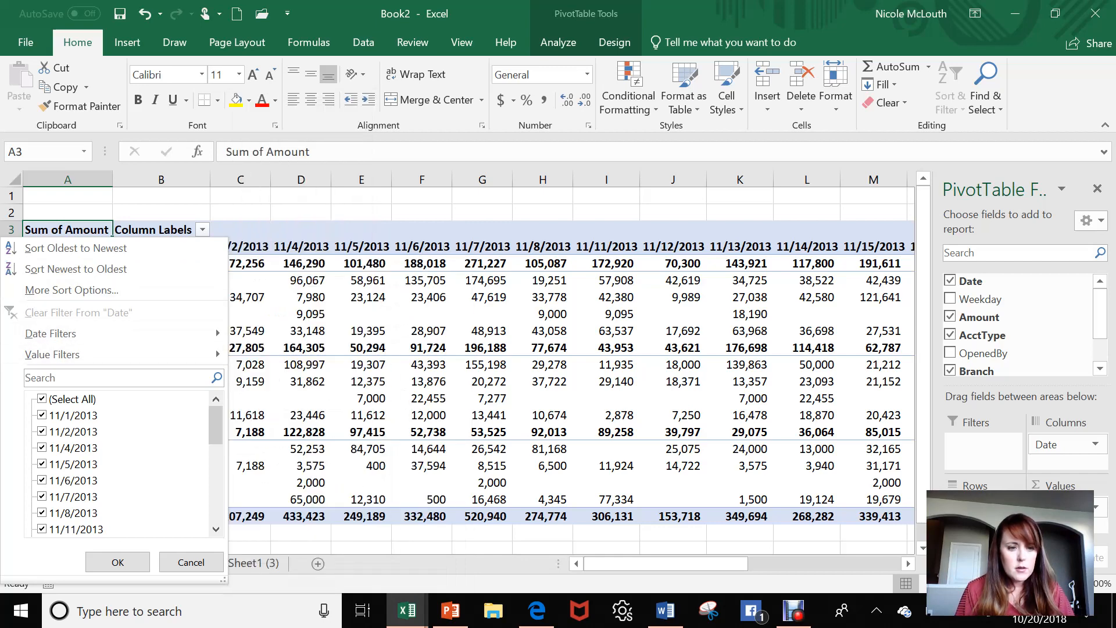
{"action": "left_click", "coordinate": [42, 399]}
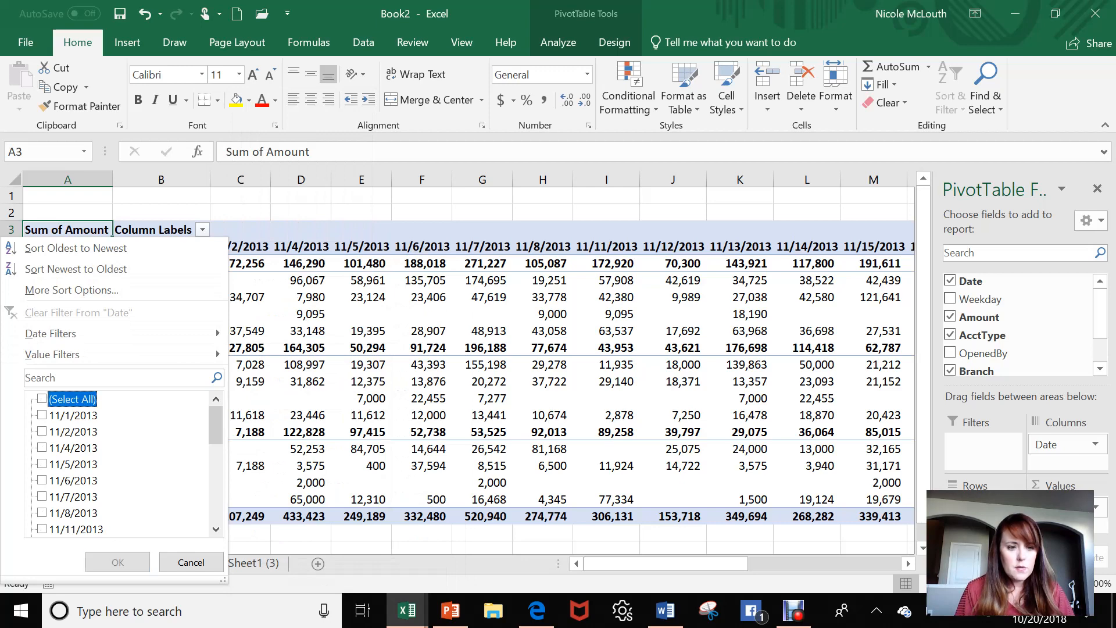
{"action": "left_click", "coordinate": [42, 414]}
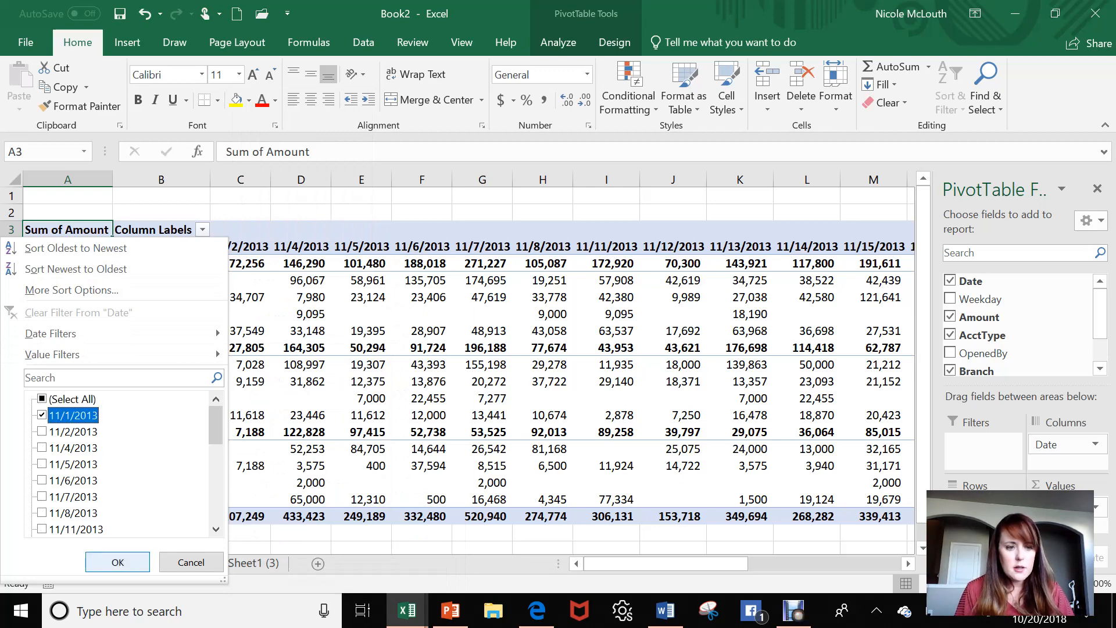
{"action": "left_click", "coordinate": [118, 561]}
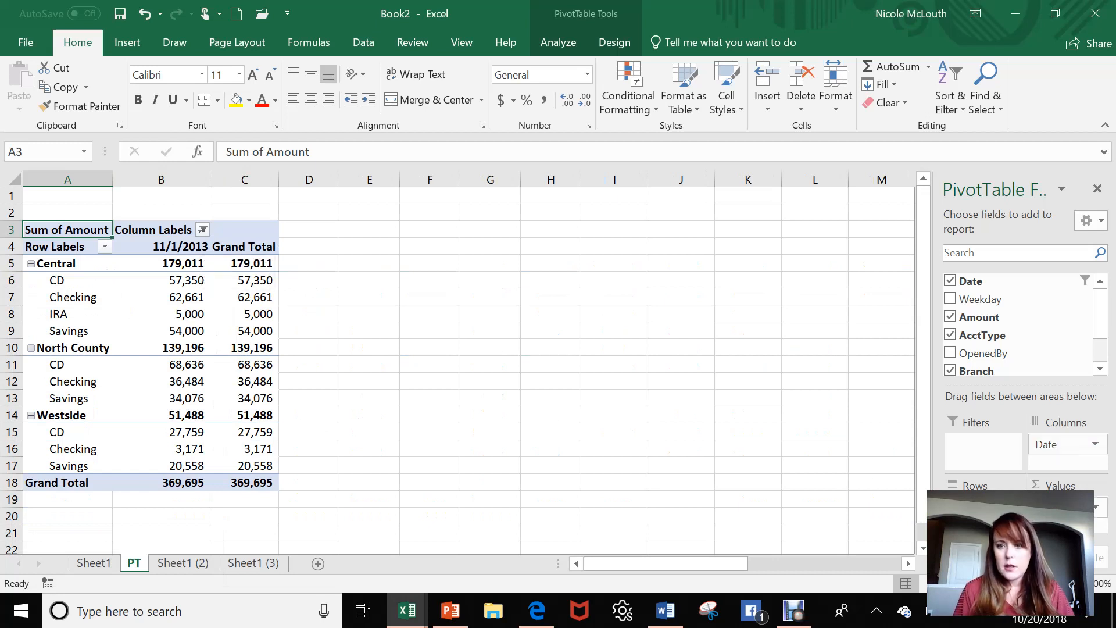
Step: Replace Date with OpenedBy as the PivotTable's column field
{"action": "left_click", "coordinate": [949, 281]}
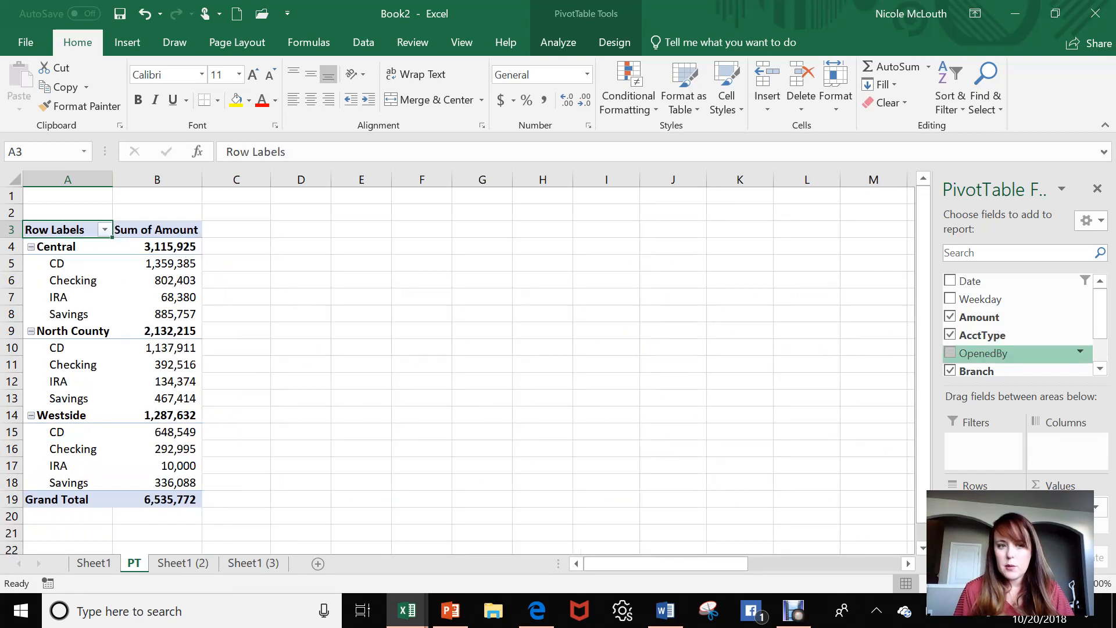
{"action": "left_click_drag", "start_coordinate": [983, 353], "coordinate": [1067, 445]}
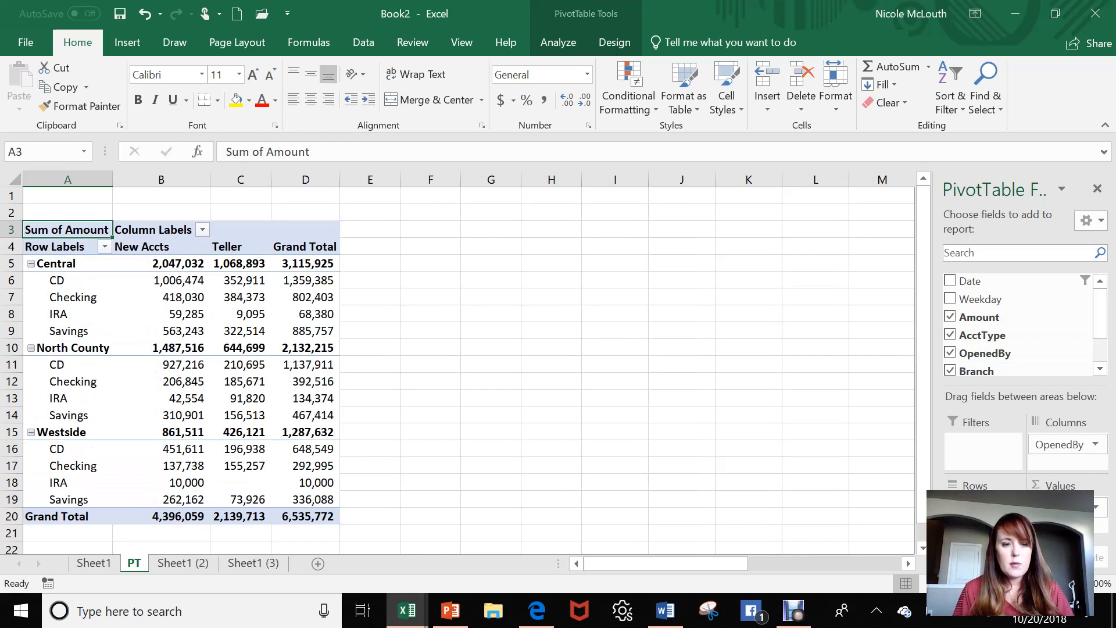
{"action": "mouse_move", "coordinate": [173, 514]}
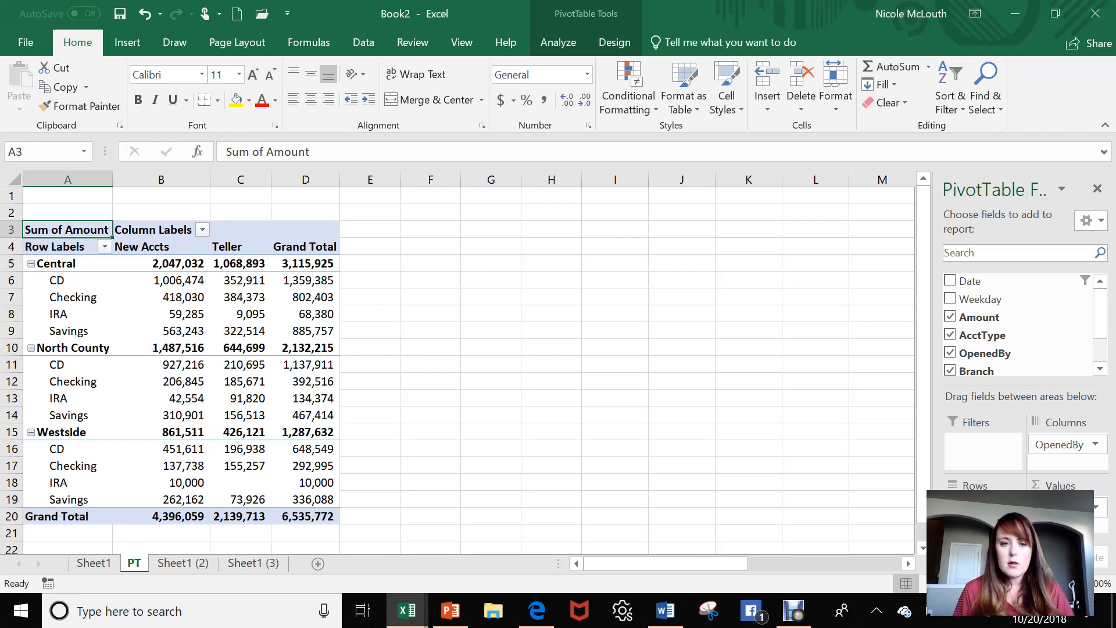
Step: Try Customer as a second column field below OpenedBy in the PivotTable, and remove it again
{"action": "left_click", "coordinate": [1100, 368]}
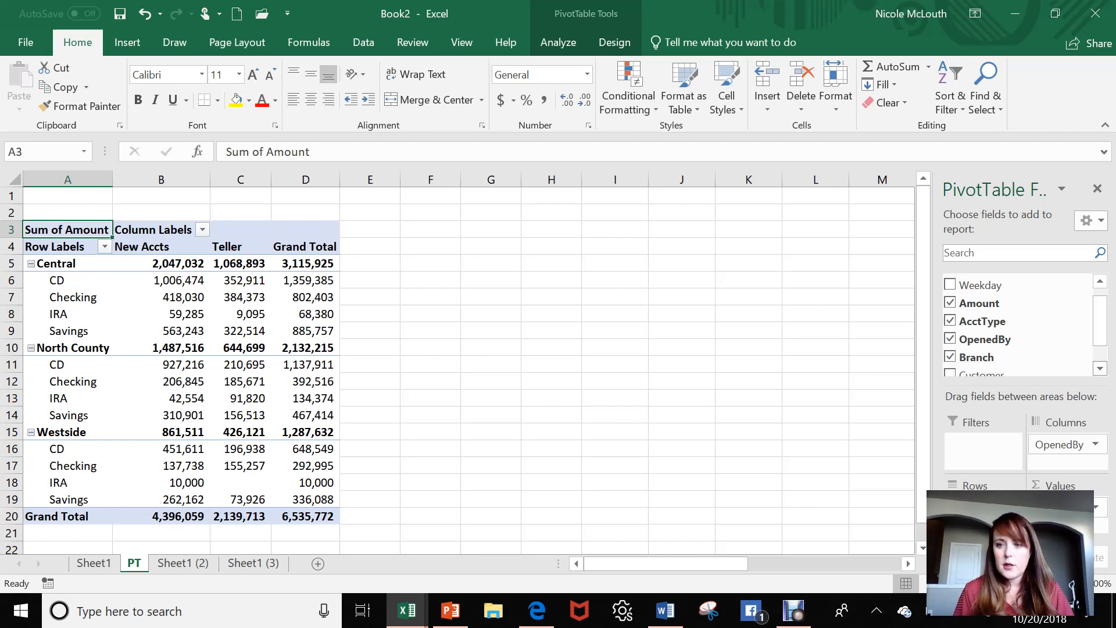
{"action": "left_click", "coordinate": [1100, 368]}
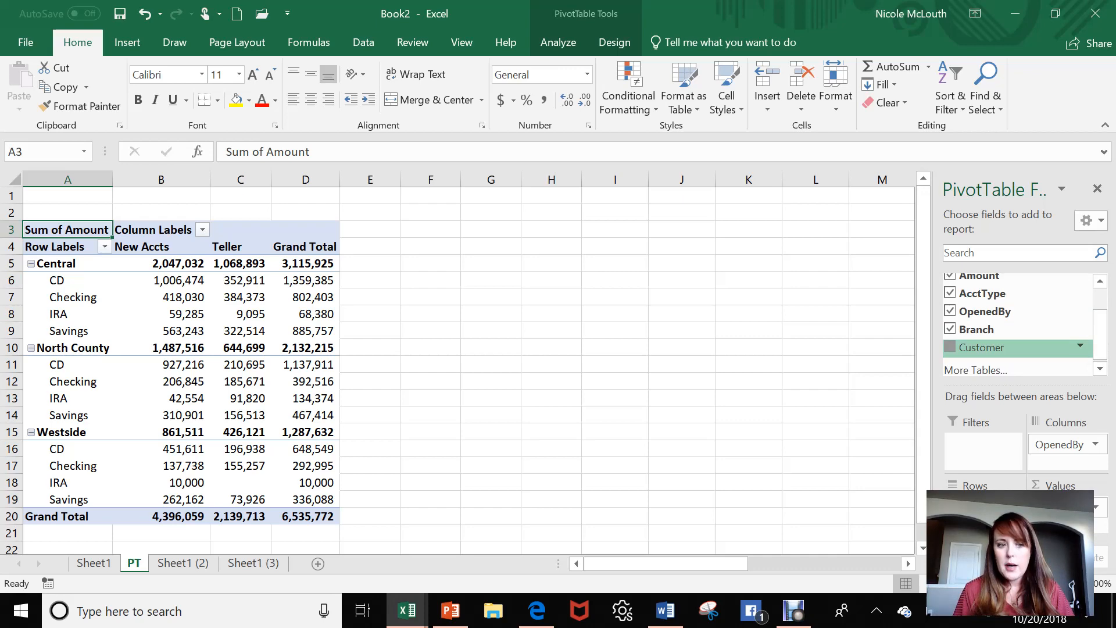
{"action": "left_click_drag", "start_coordinate": [988, 347], "coordinate": [1067, 454]}
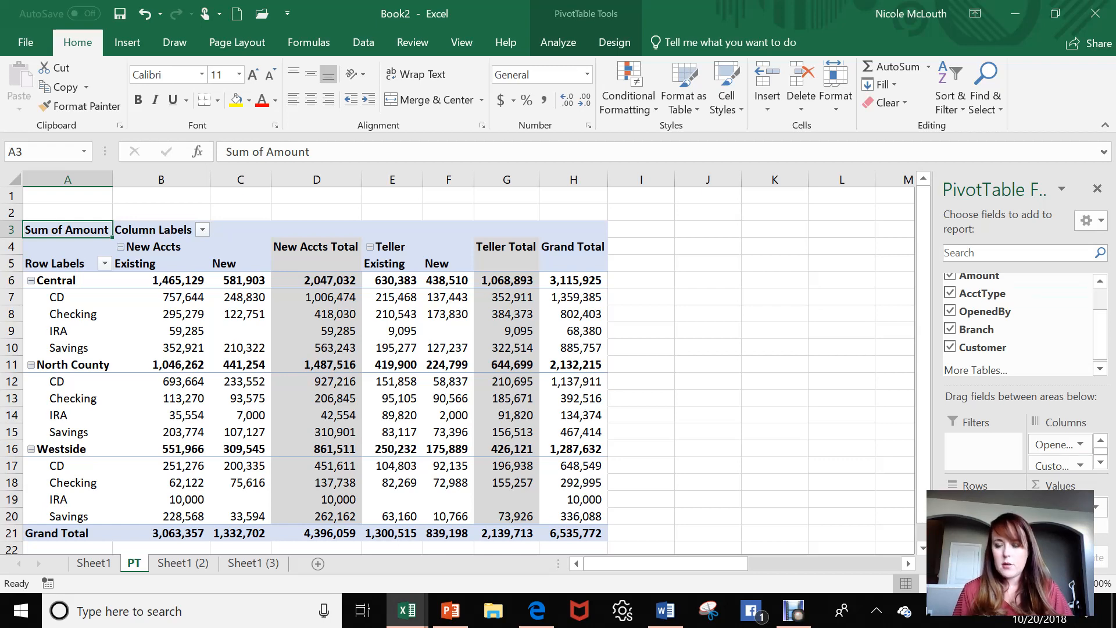
{"action": "scroll", "coordinate": [1017, 325], "scroll_direction": "down", "scroll_amount": 1}
{"action": "left_click", "coordinate": [950, 344]}
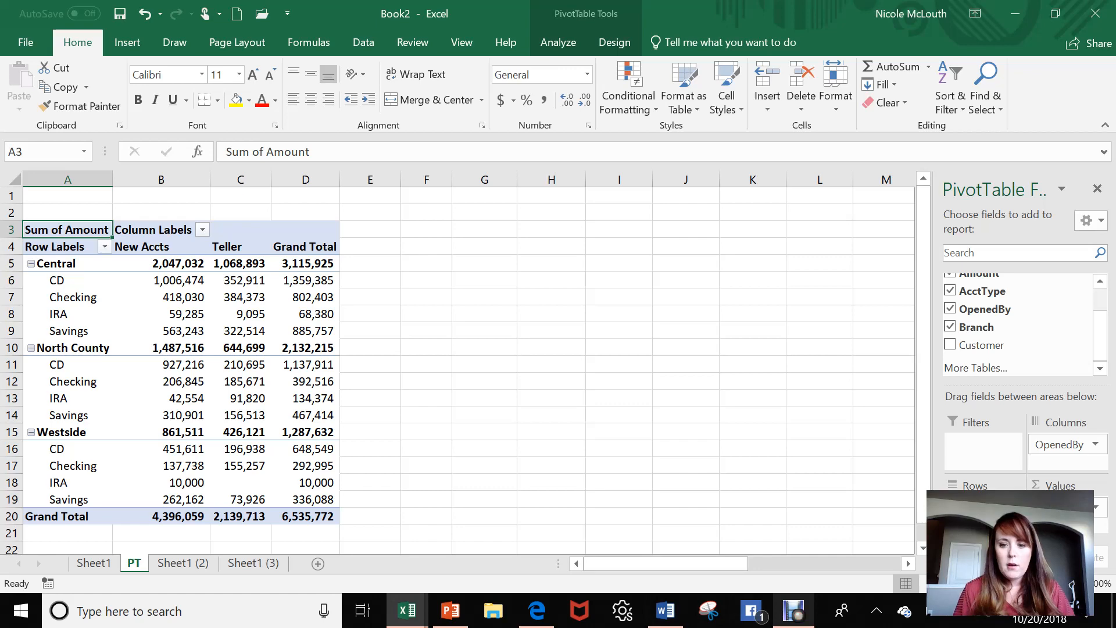
Step: Switch to the PowerPoint presentation and go to slide 6, "What did you learn?"
{"action": "left_click", "coordinate": [450, 611]}
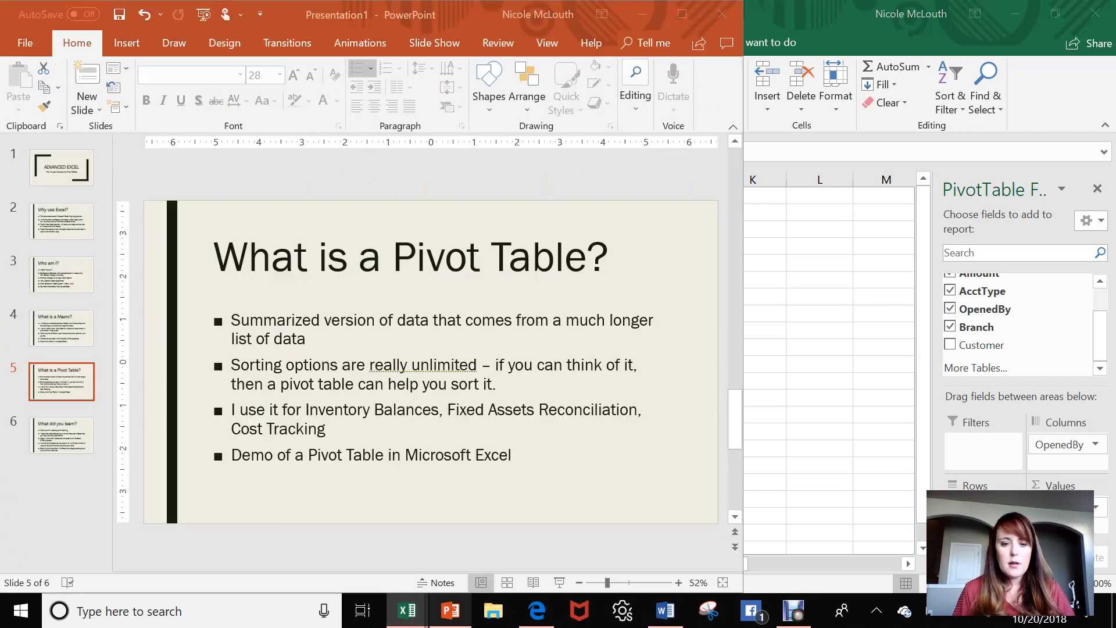
{"action": "left_click", "coordinate": [62, 435]}
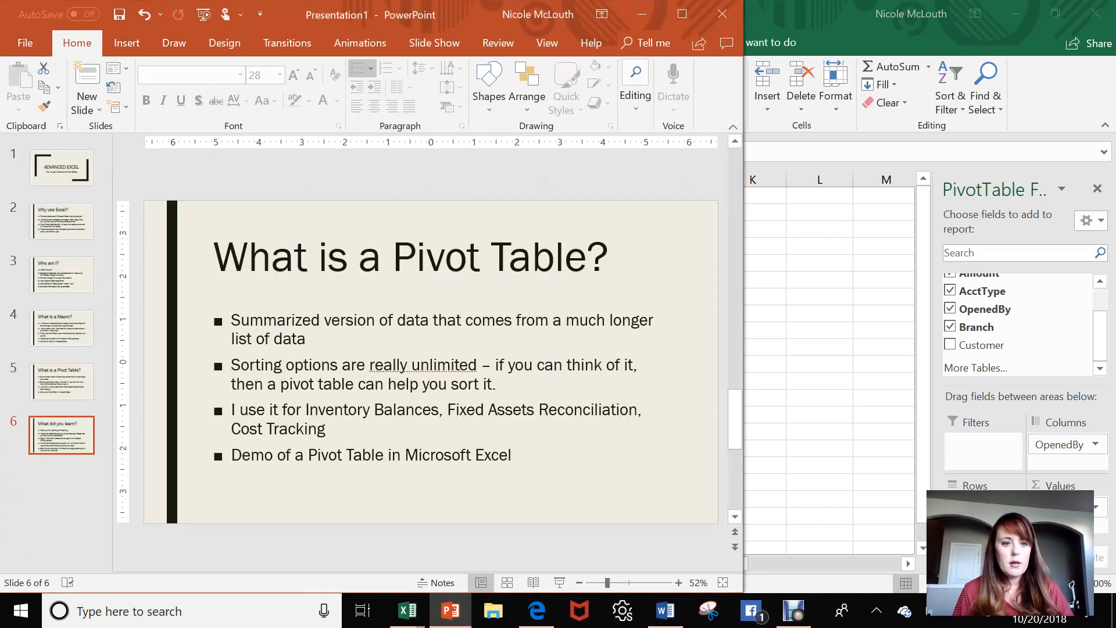